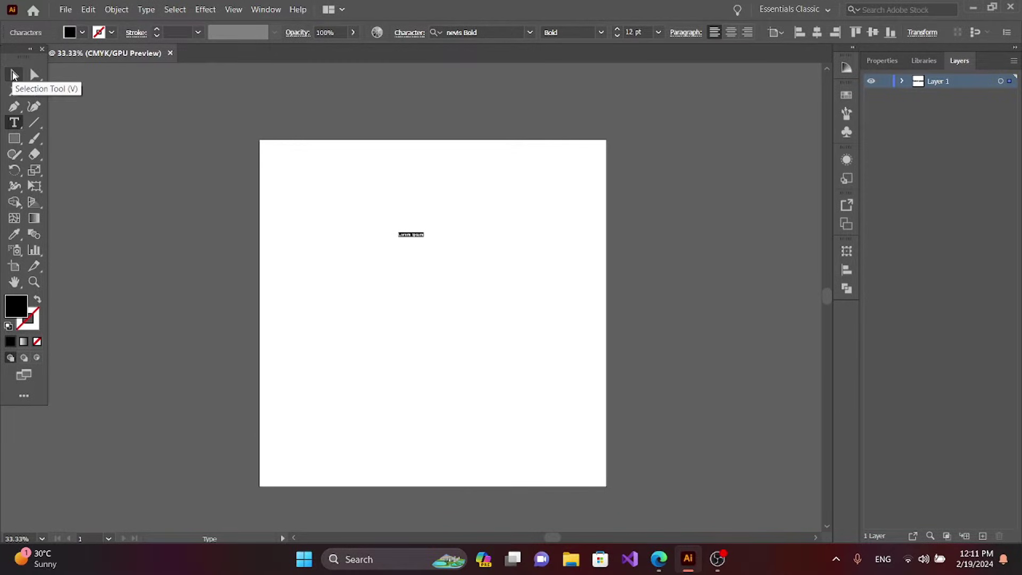
Enlarge the Lorem ipsum placeholder text to about 77 pt and select its words.
left_click(14, 75)
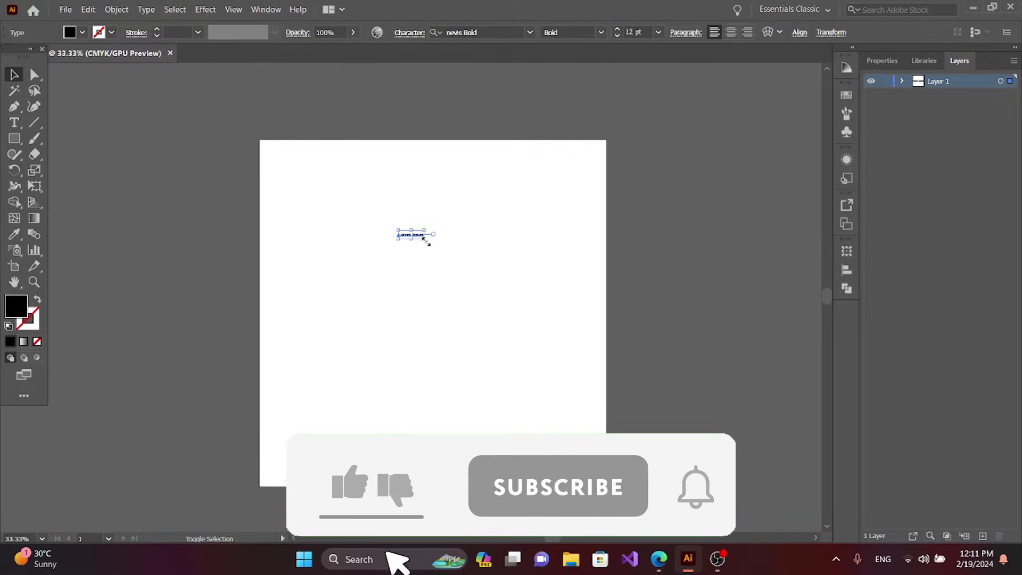
left_click_drag(426, 241, 493, 278)
key("t")
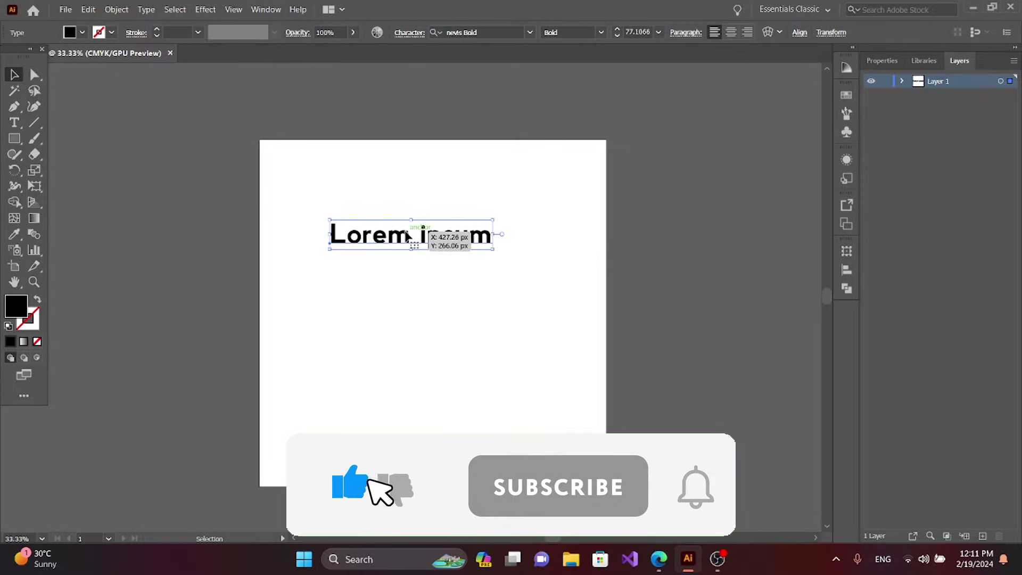
triple_click(407, 234)
key("Caps_Lock")
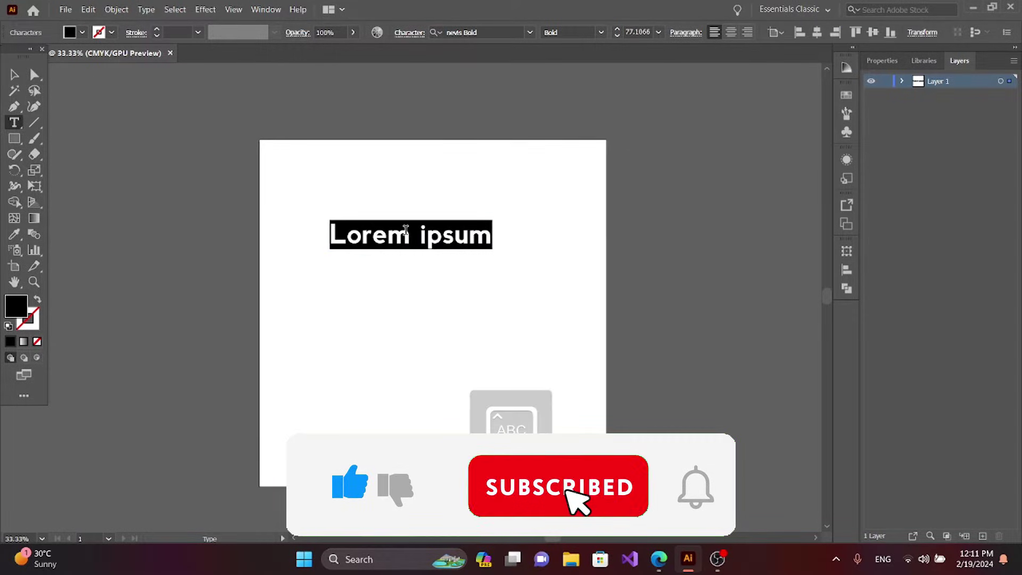
key("Caps_Lock")
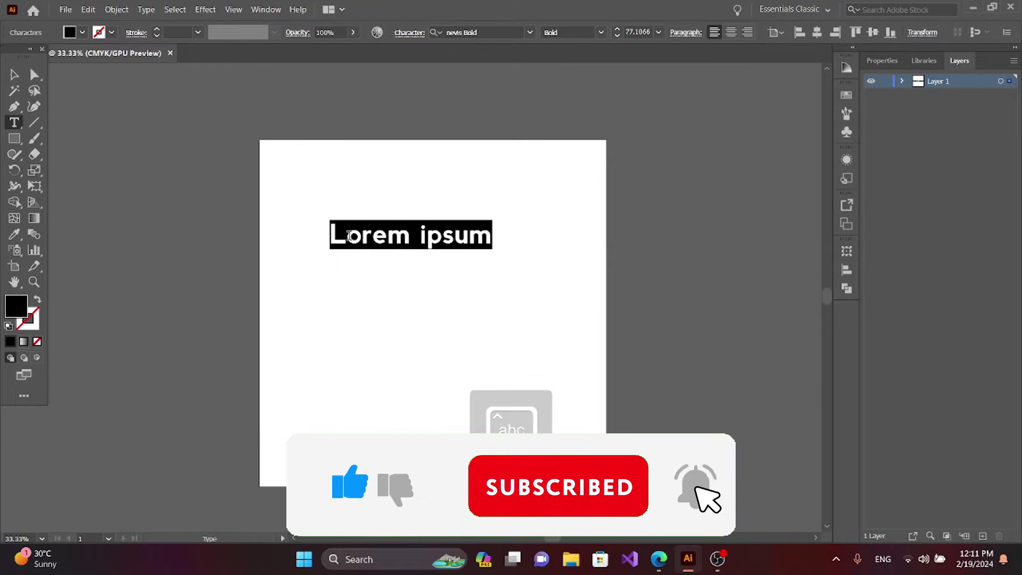
Delete the Lorem ipsum placeholder text object from the artboard.
left_click(14, 74)
left_click(85, 120)
left_click(404, 235)
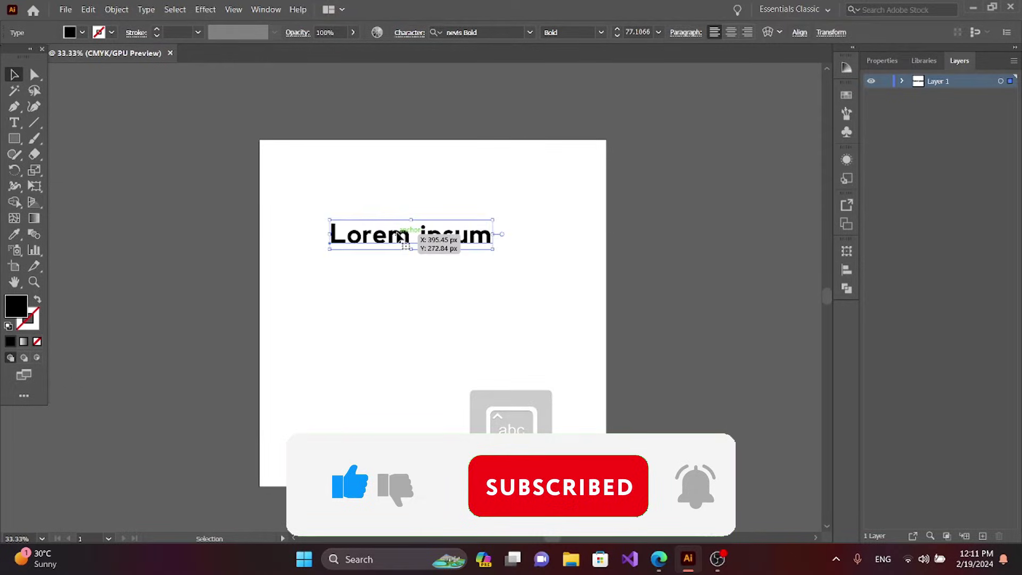
key("Delete")
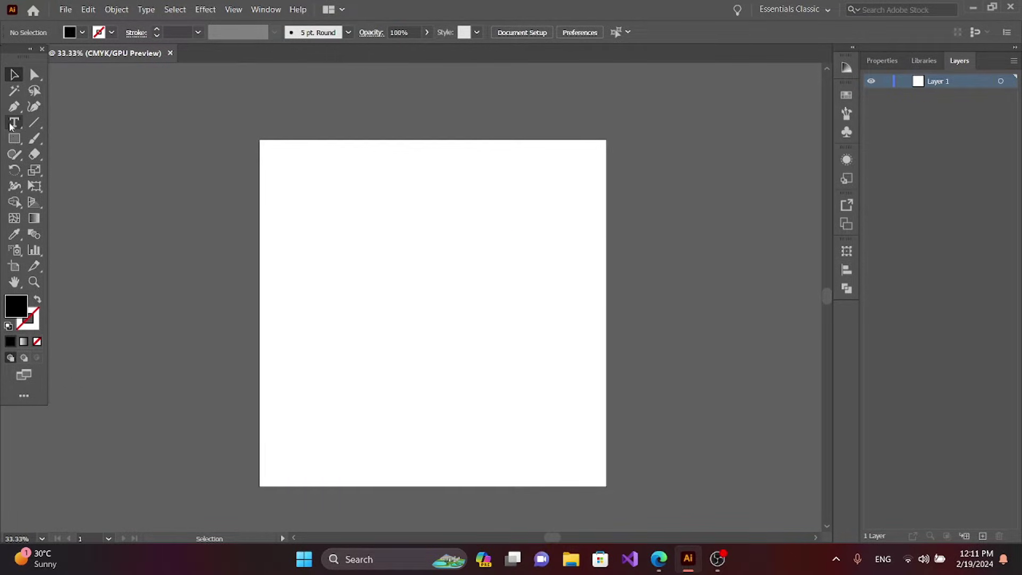
Create a text object and replace its placeholder with the capital letters 'MR'.
left_click(10, 126)
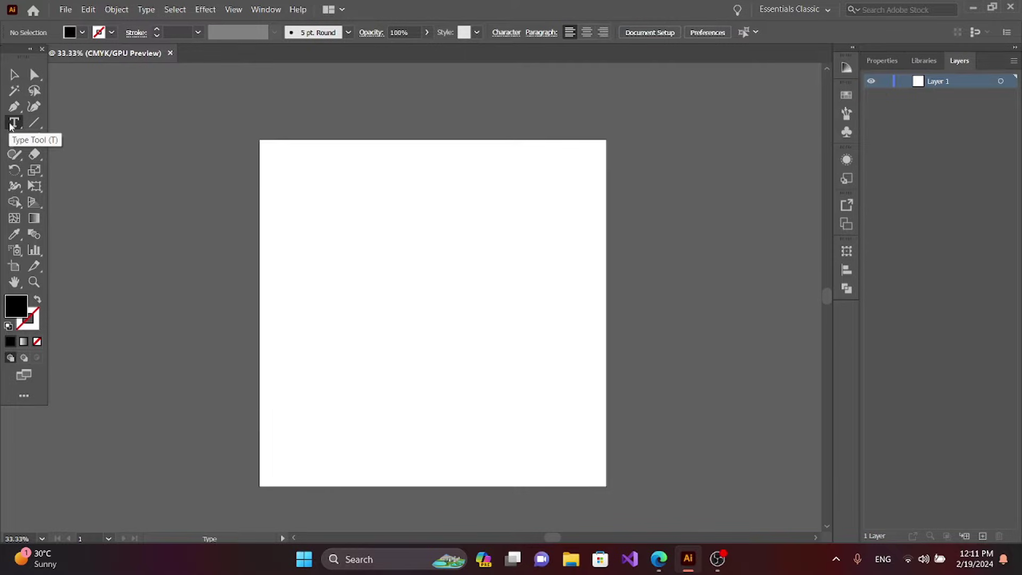
left_click(387, 277)
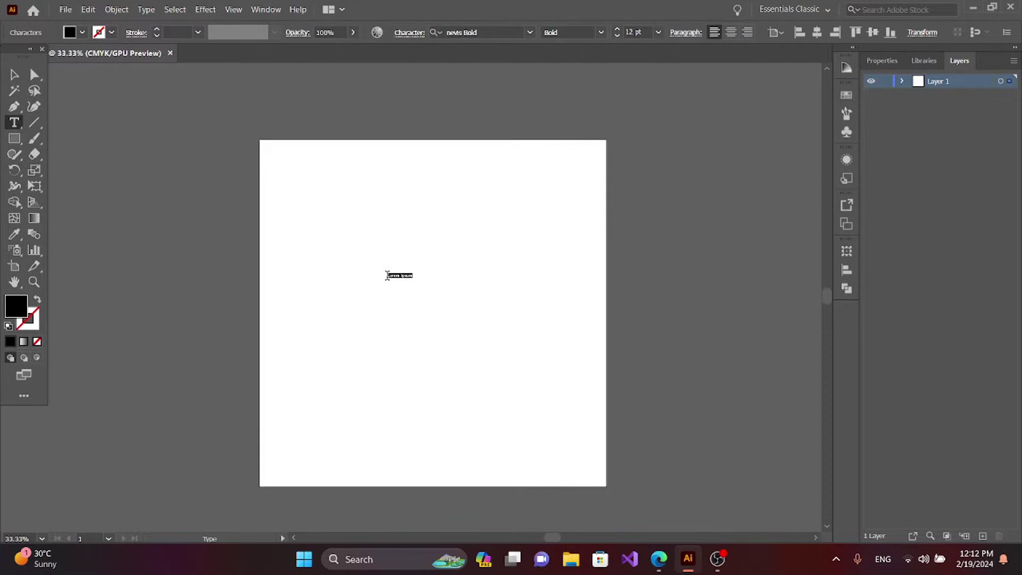
left_click(14, 75)
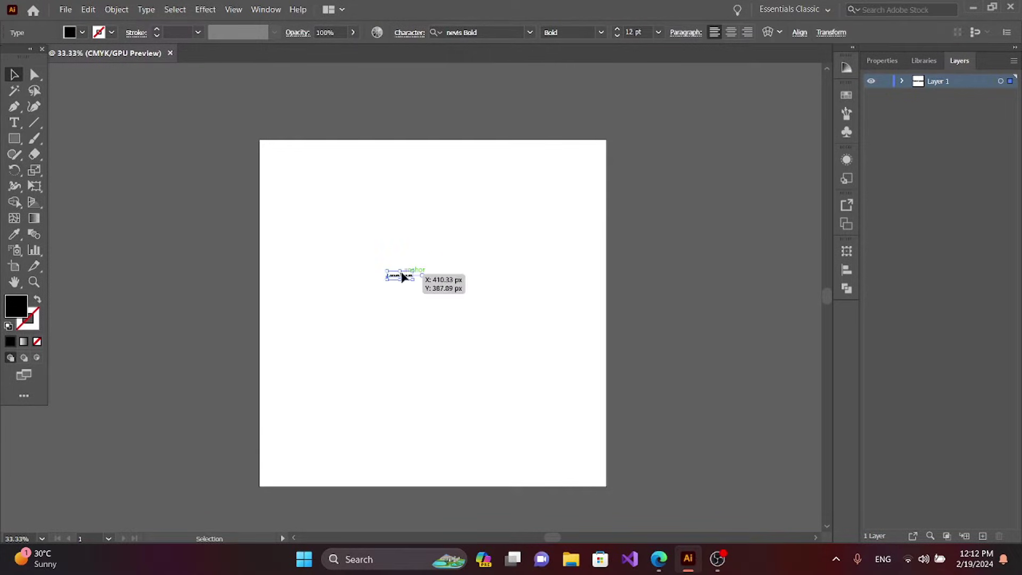
key("t")
triple_click(403, 275)
key("Caps_Lock")
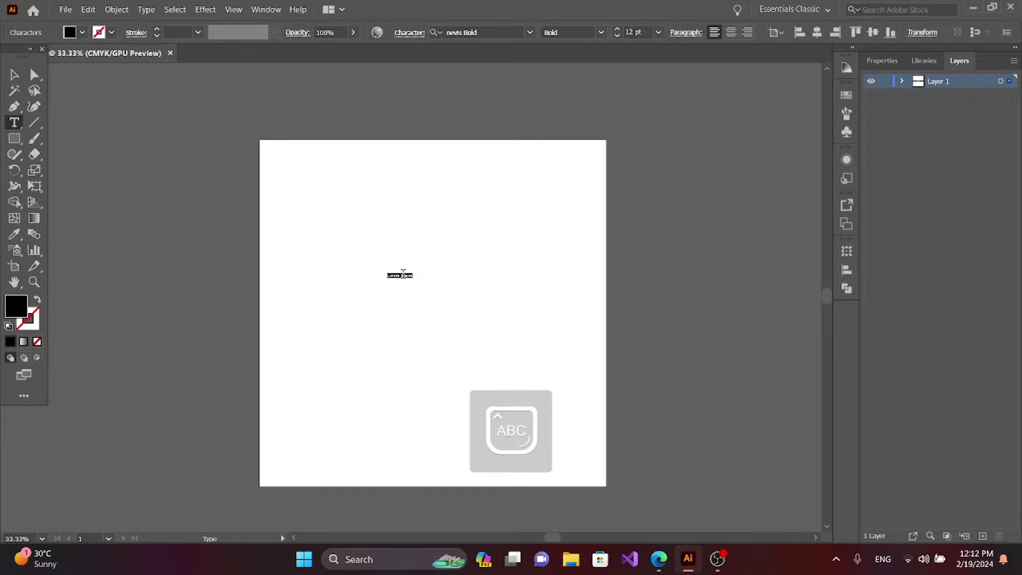
type("MR")
key("Caps_Lock")
key("Escape")
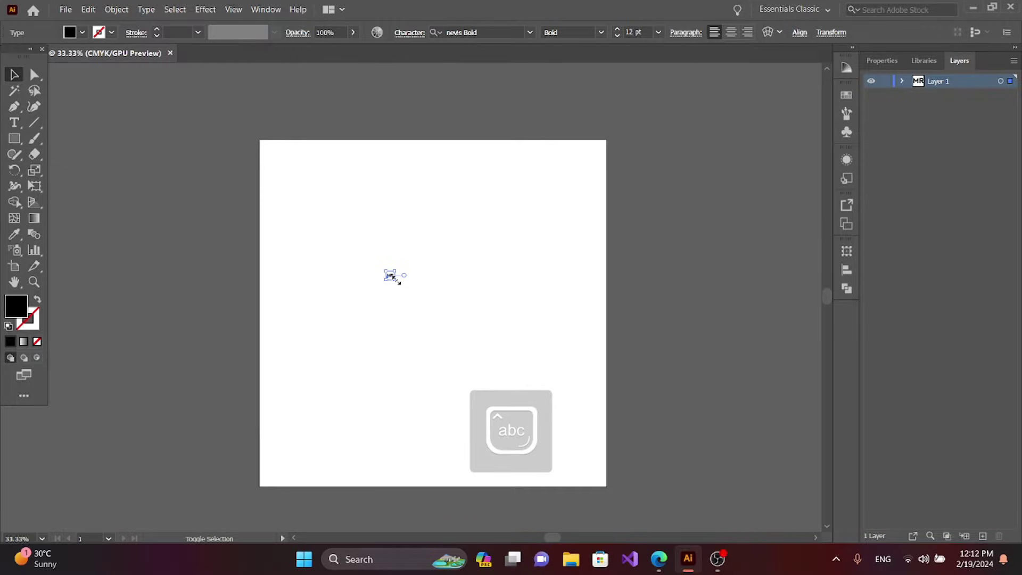
Scale the nevis Bold MR text up to about 283.6 pt and select it.
left_click_drag(398, 281, 427, 288)
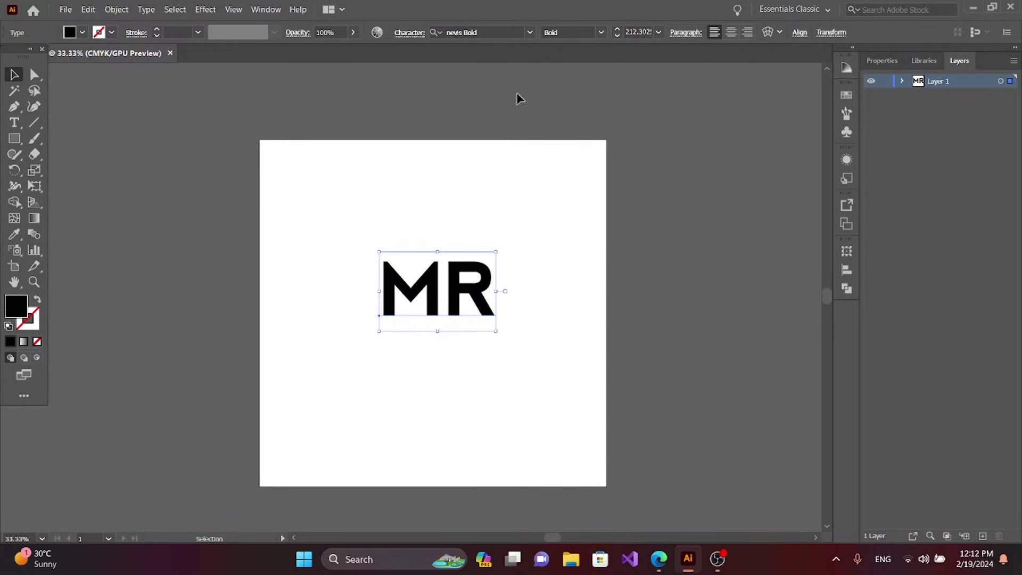
left_click(529, 33)
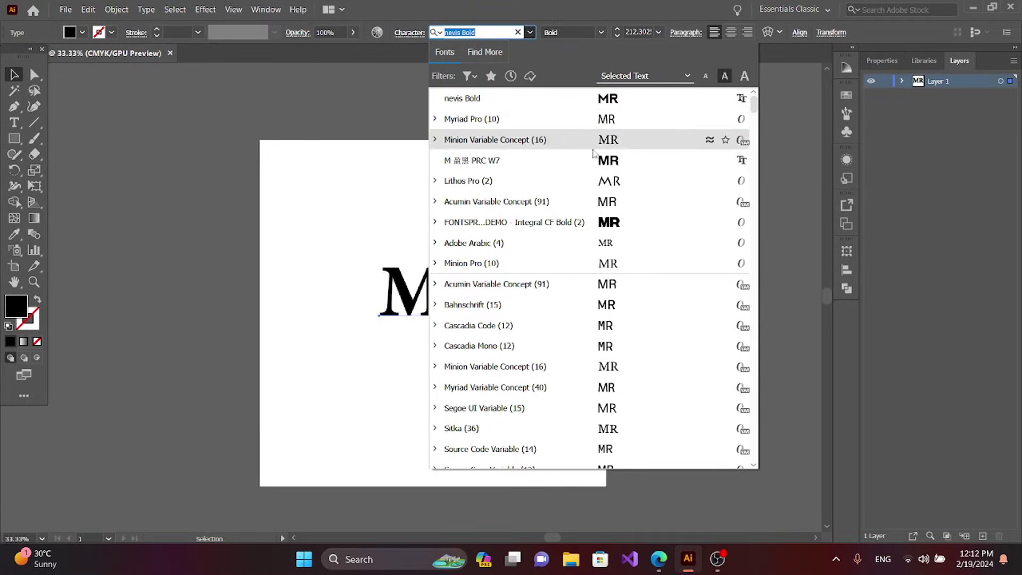
left_click(375, 228)
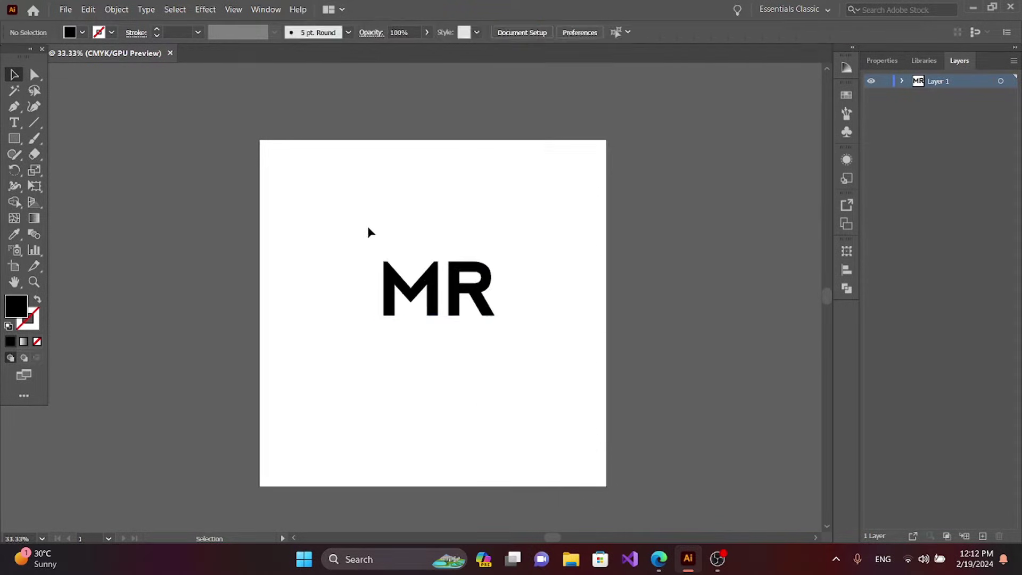
left_click(428, 287)
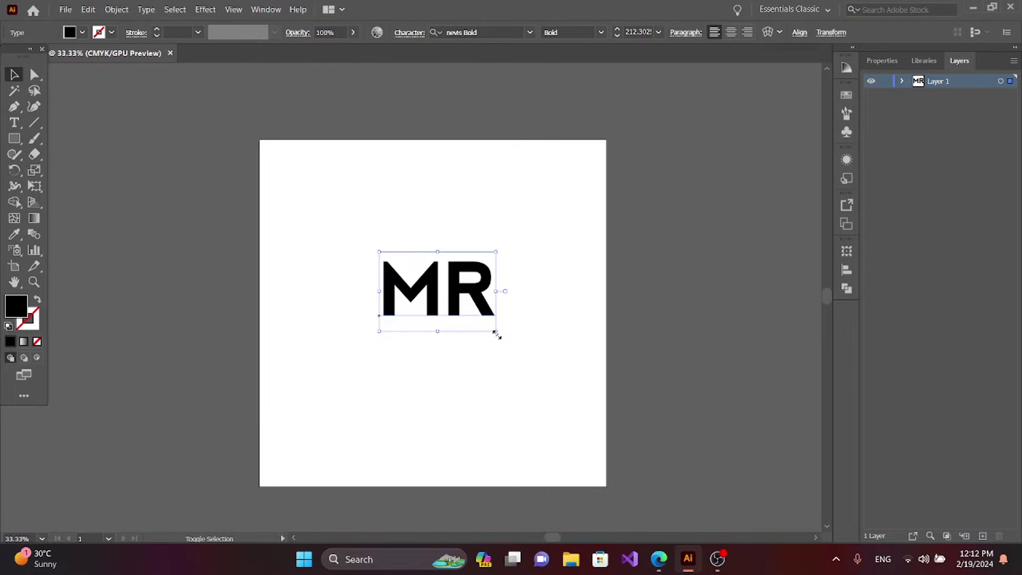
left_click_drag(496, 334, 516, 353)
left_click(486, 378)
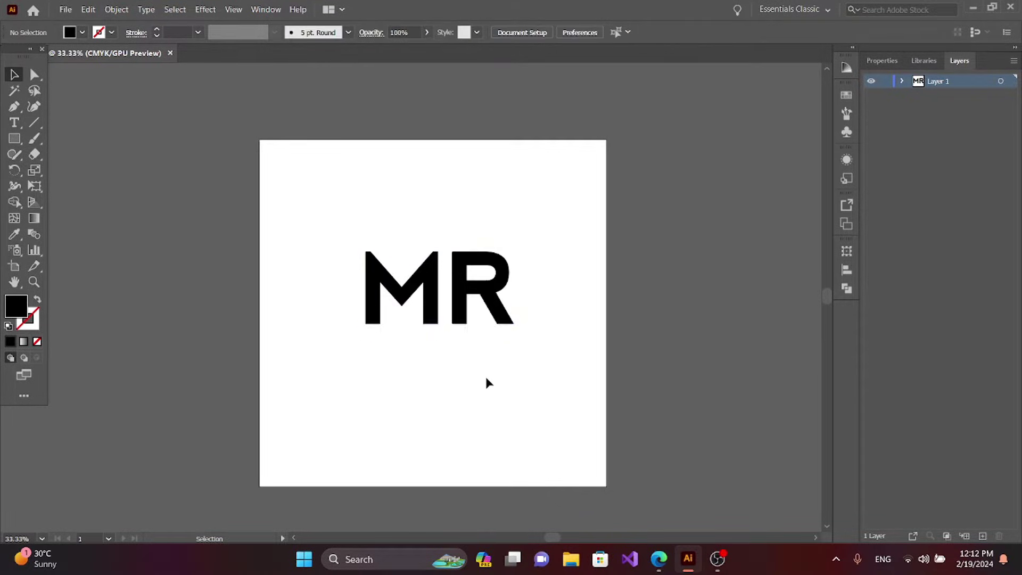
left_click(435, 287)
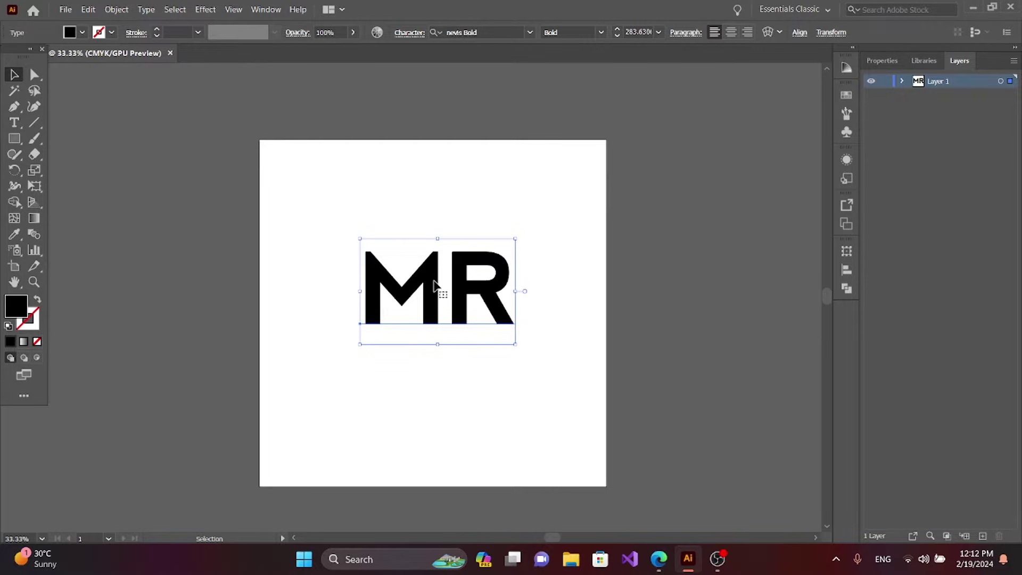
left_click_drag(329, 211, 305, 154)
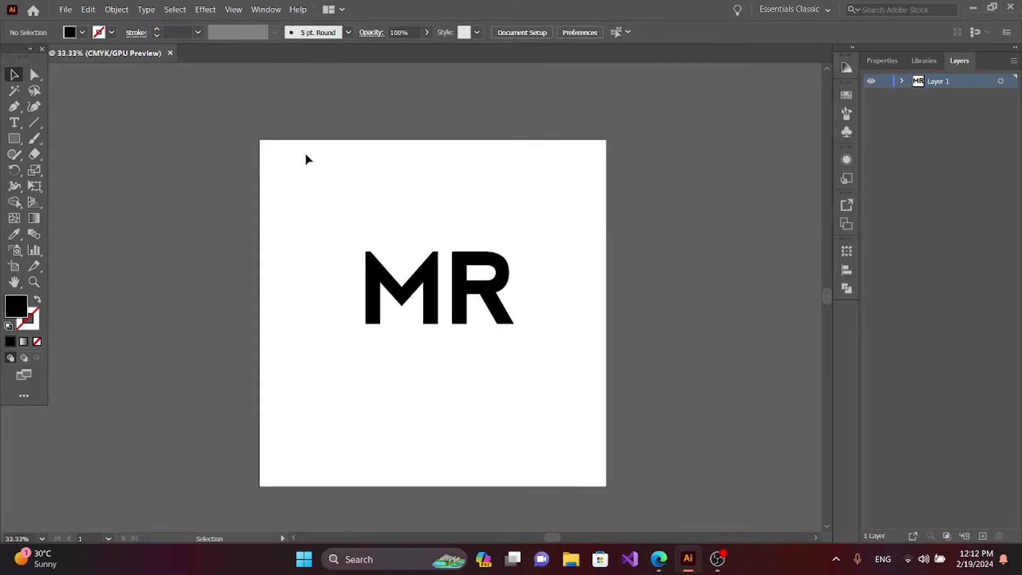
left_click_drag(334, 228, 534, 354)
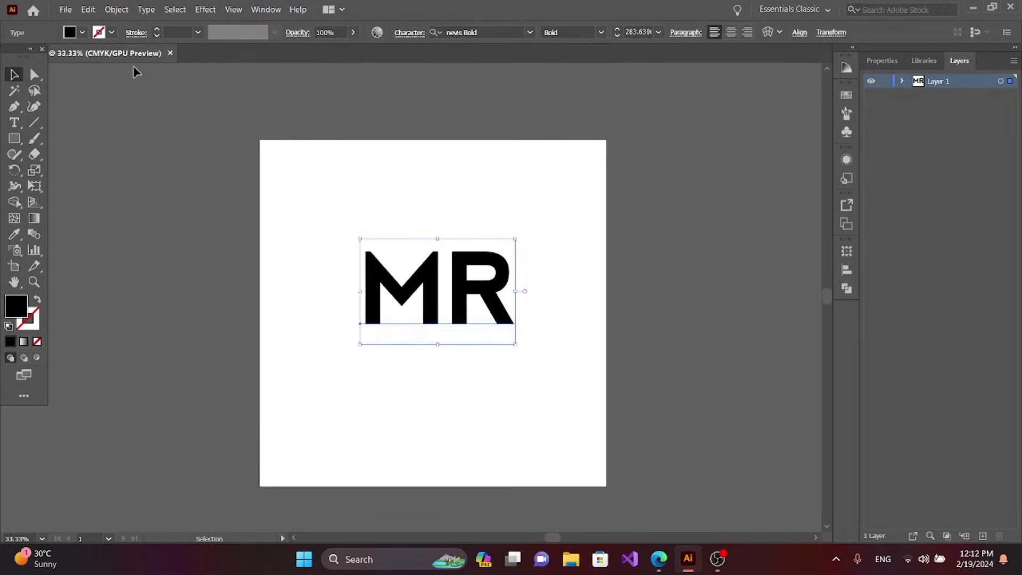
Expand the MR text into vector outlines and enlarge the letters.
left_click(116, 10)
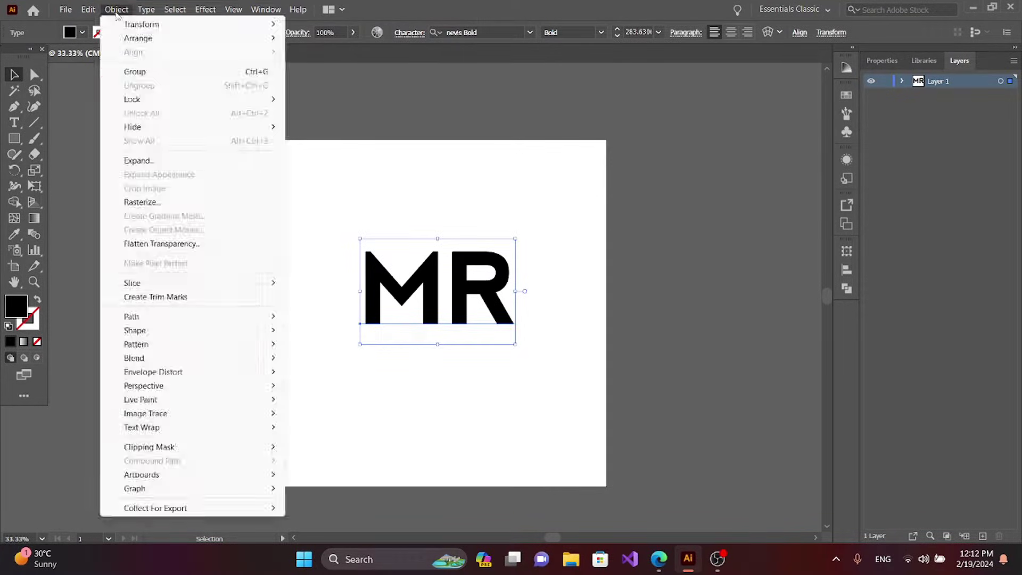
left_click(156, 163)
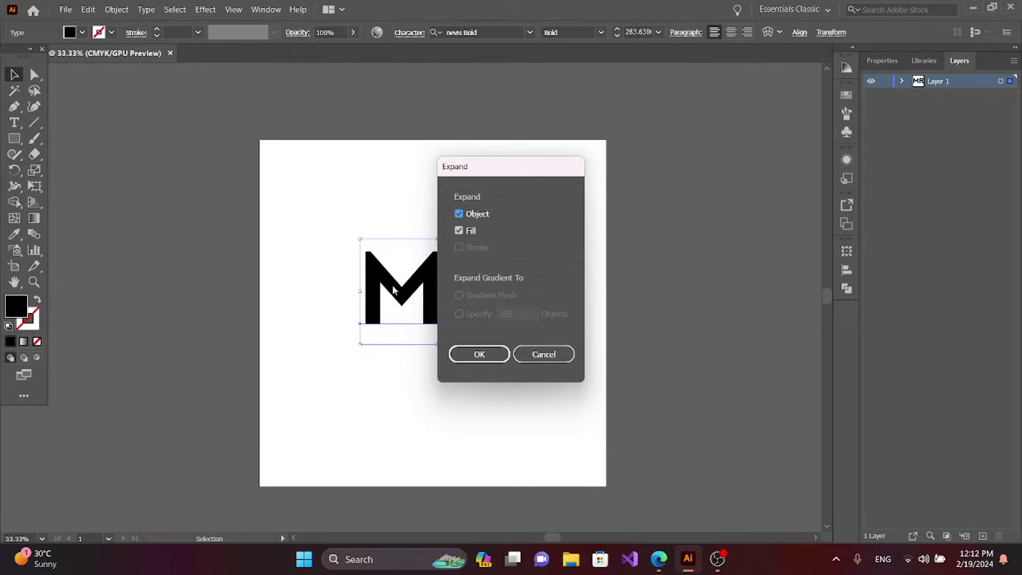
left_click(495, 355)
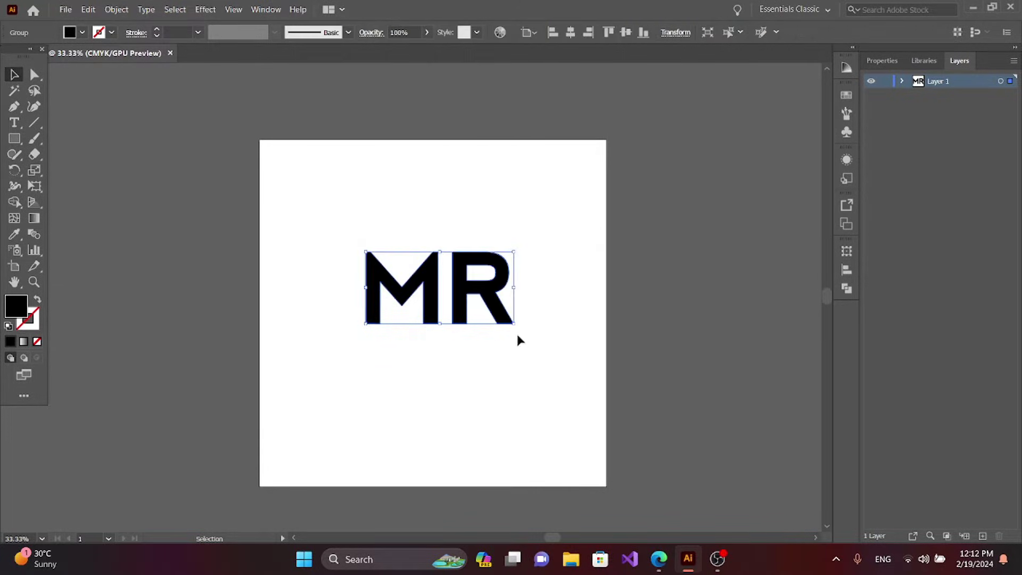
left_click_drag(515, 326, 559, 346)
left_click(470, 390)
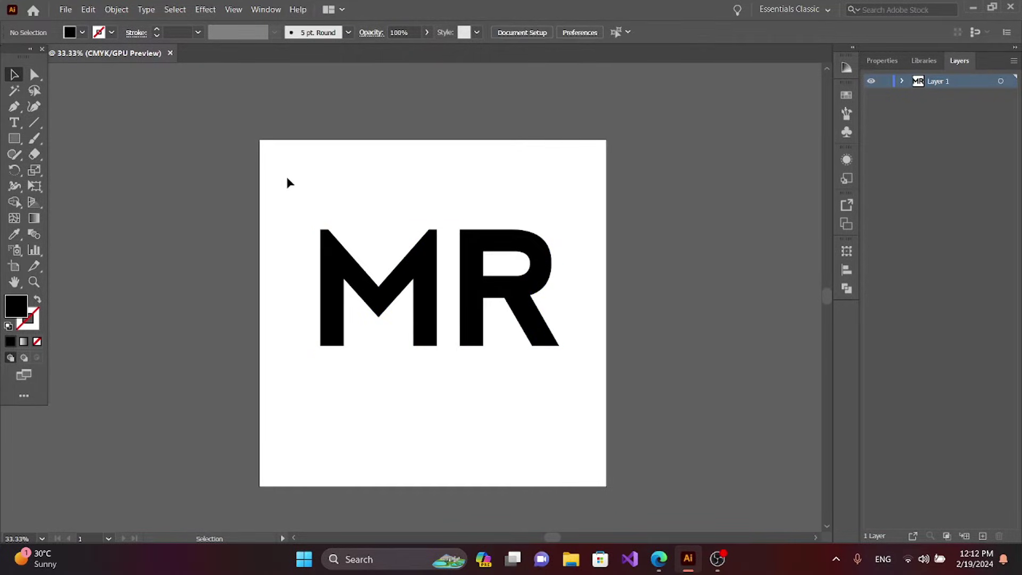
Ungroup the outlined MR into separate M and R shapes.
left_click_drag(288, 179, 567, 392)
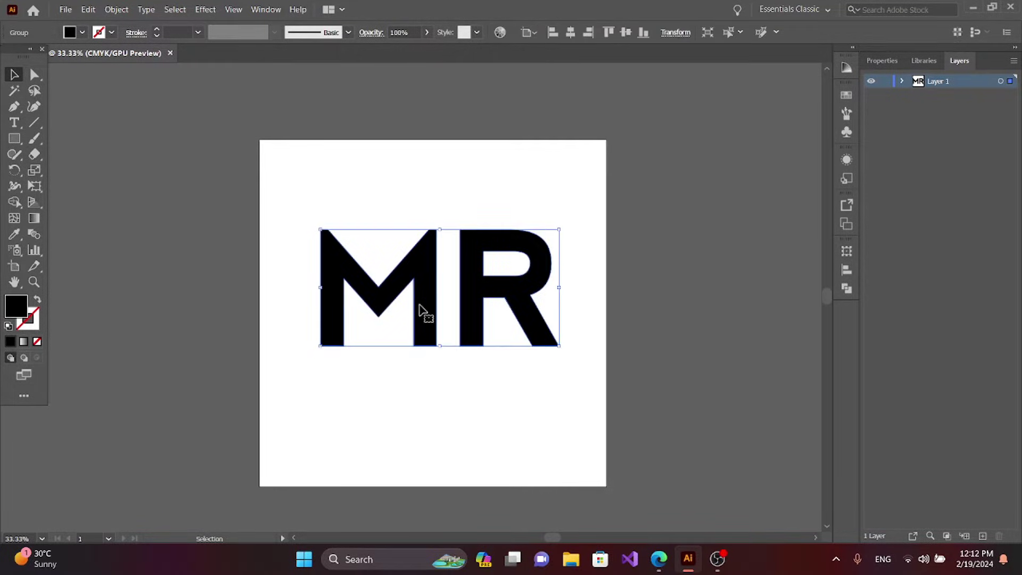
left_click(117, 11)
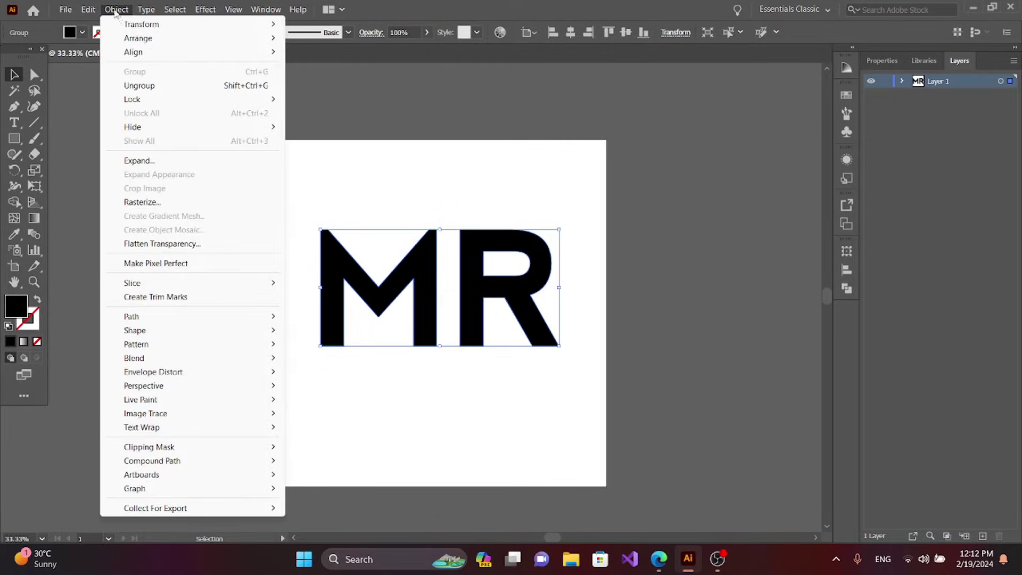
left_click(160, 85)
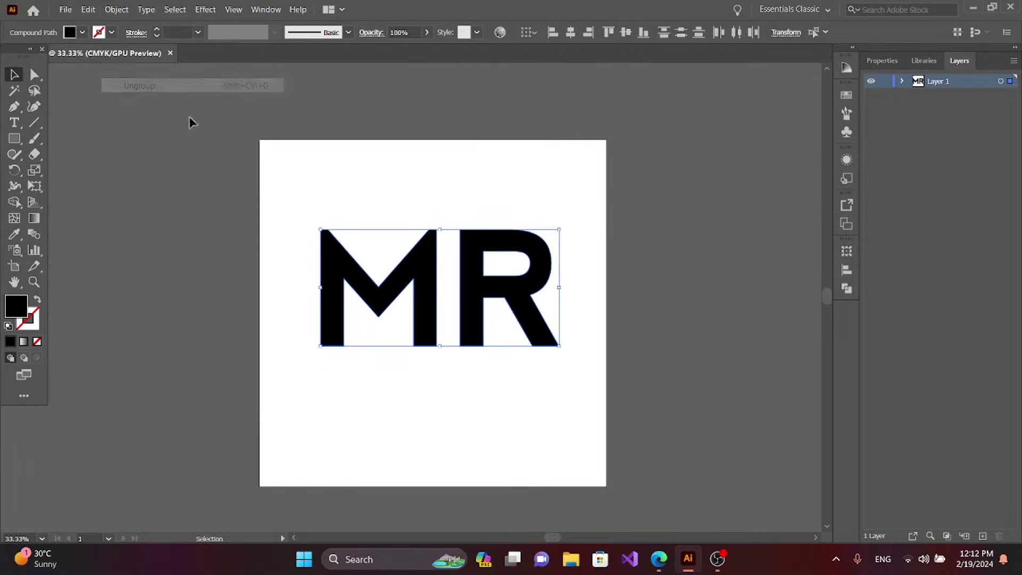
left_click(274, 175)
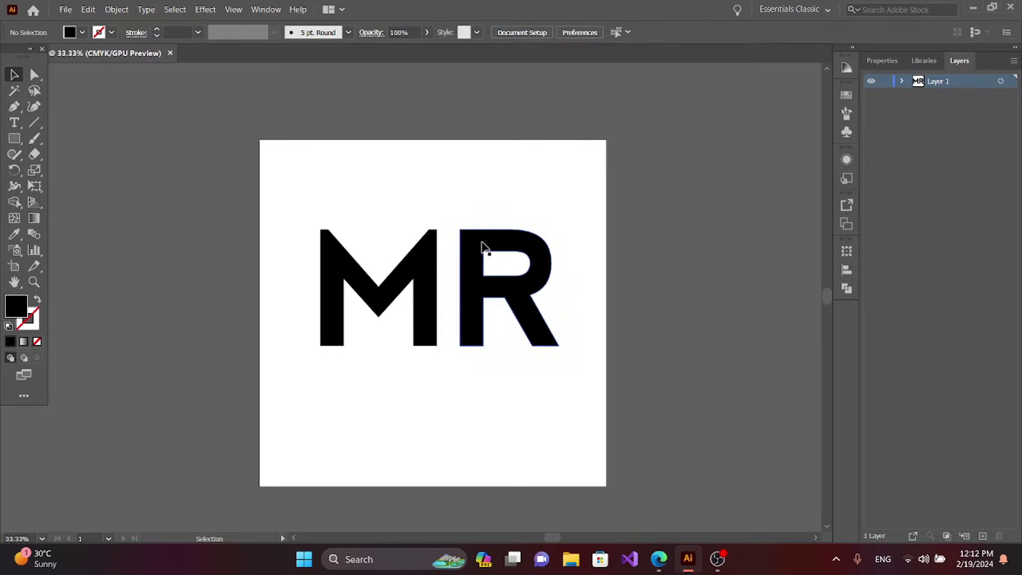
Undo the stray move of the R, then nudge it left closer to the M.
left_click_drag(482, 246, 482, 196)
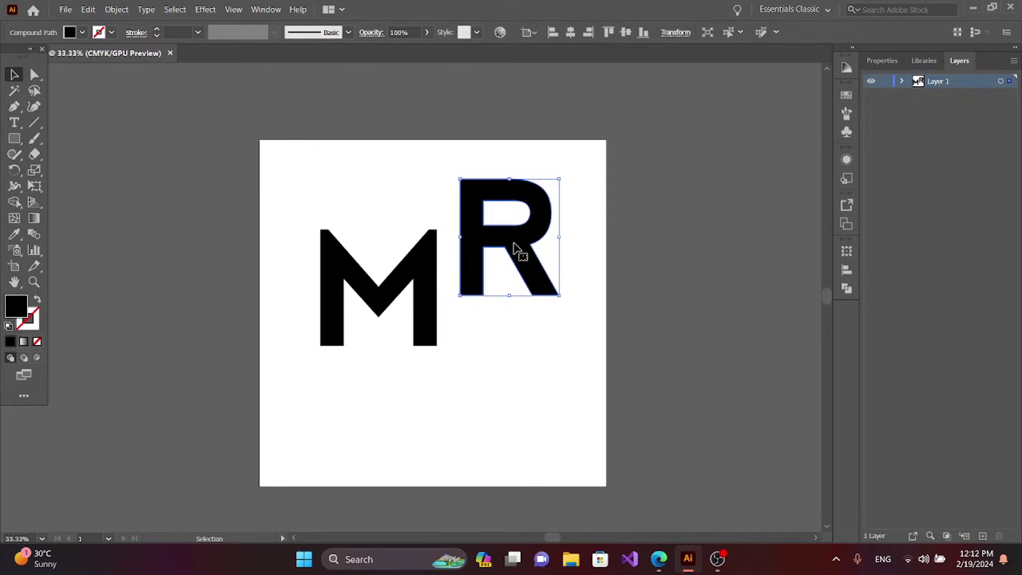
key("ctrl+z")
left_click(298, 176)
left_click(467, 242)
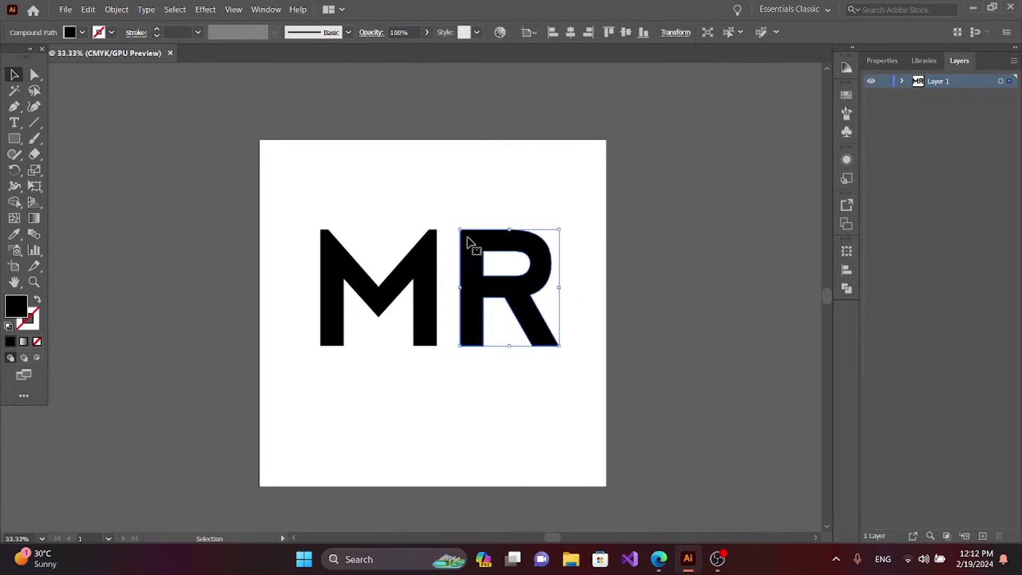
key("shift+Left")
key("shift+Left")
key("shift+Left")
key("shift+Left")
key("shift+Left")
key("shift+Left")
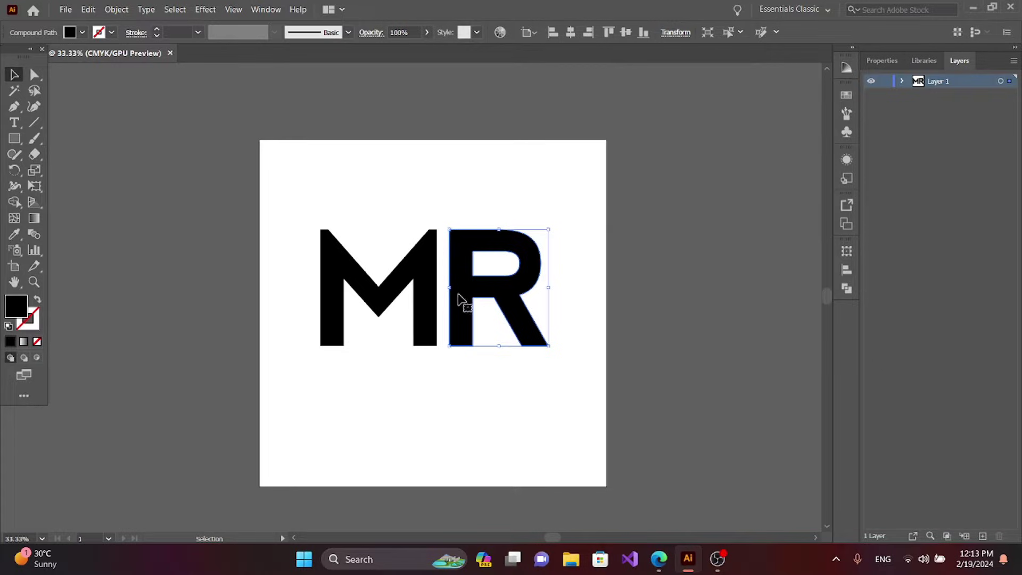
left_click(448, 388)
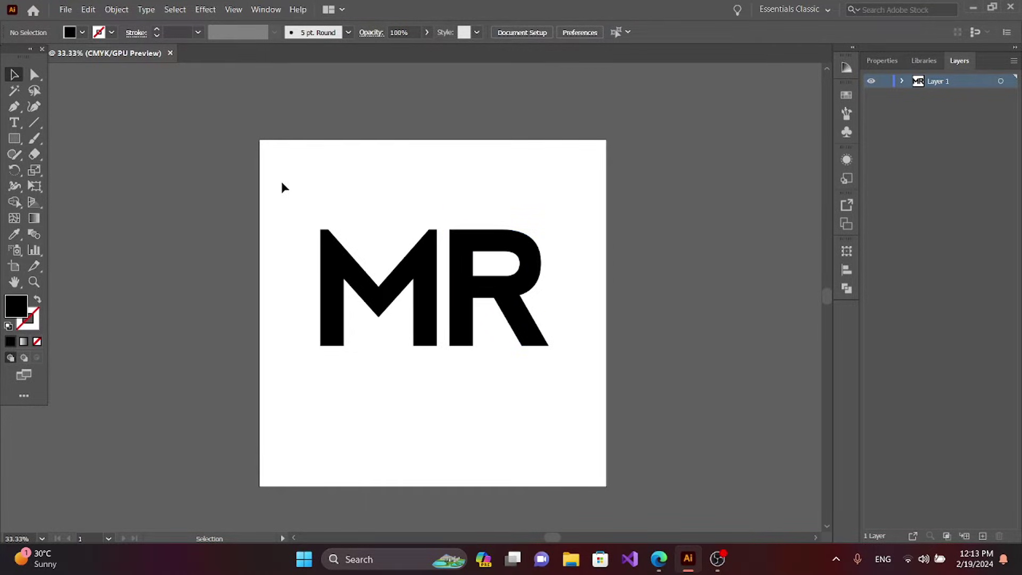
Draw a long thin ellipse above the MR lettering.
left_click(20, 139)
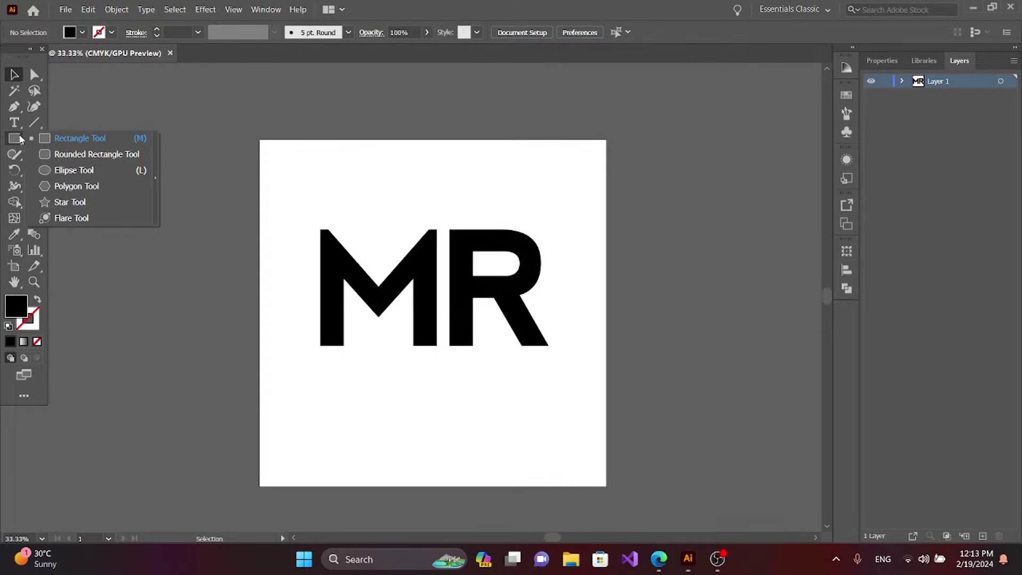
left_click(45, 171)
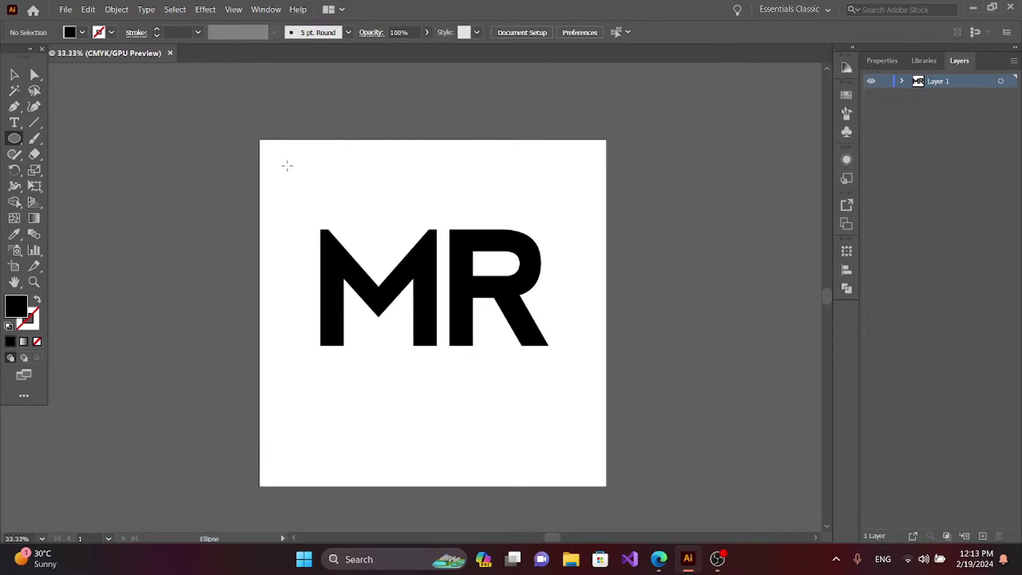
left_click_drag(287, 166, 485, 171)
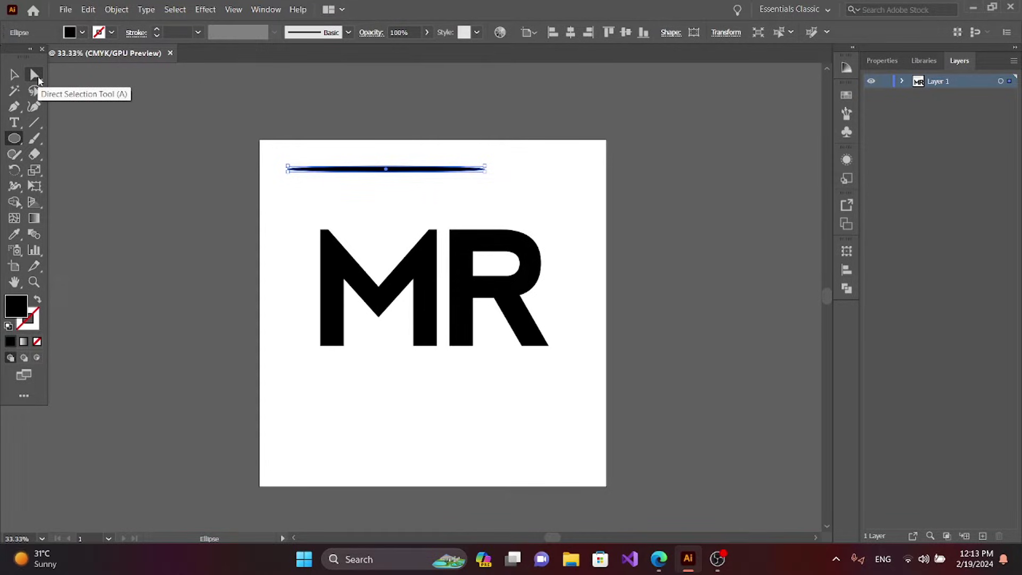
Convert the ellipse's right and left anchor points into sharp corners.
left_click(35, 75)
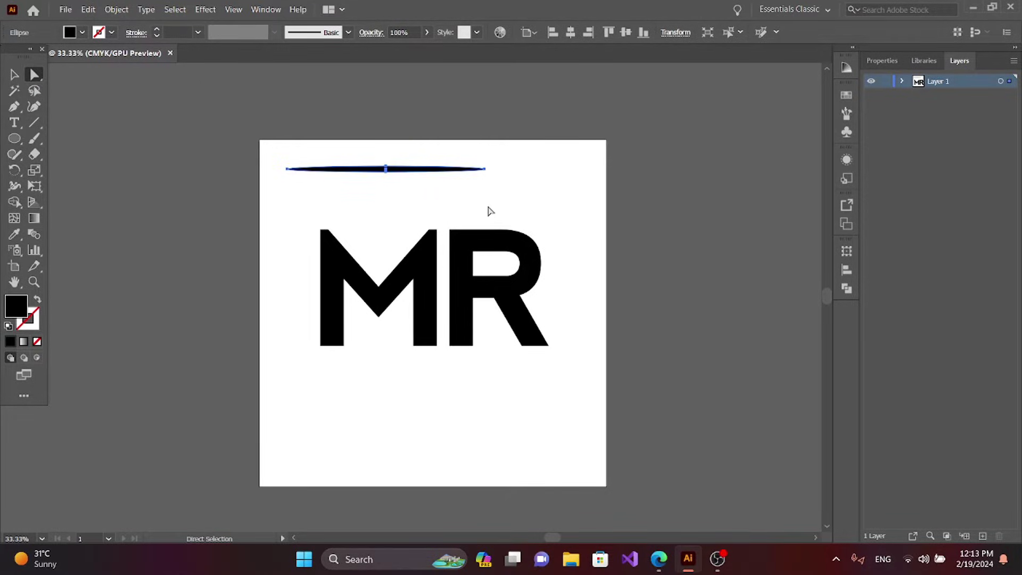
key("ctrl+plus")
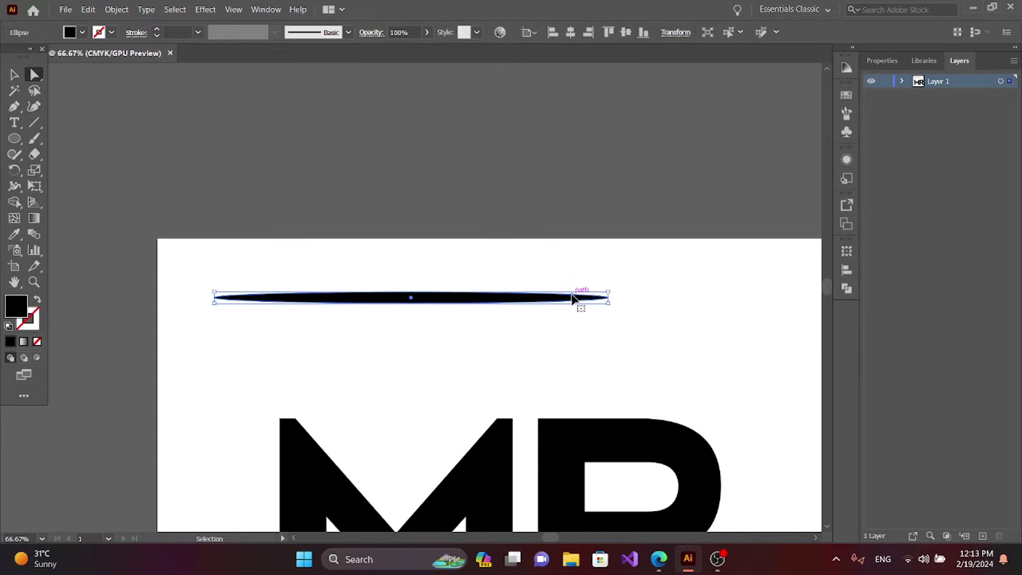
key("ctrl")
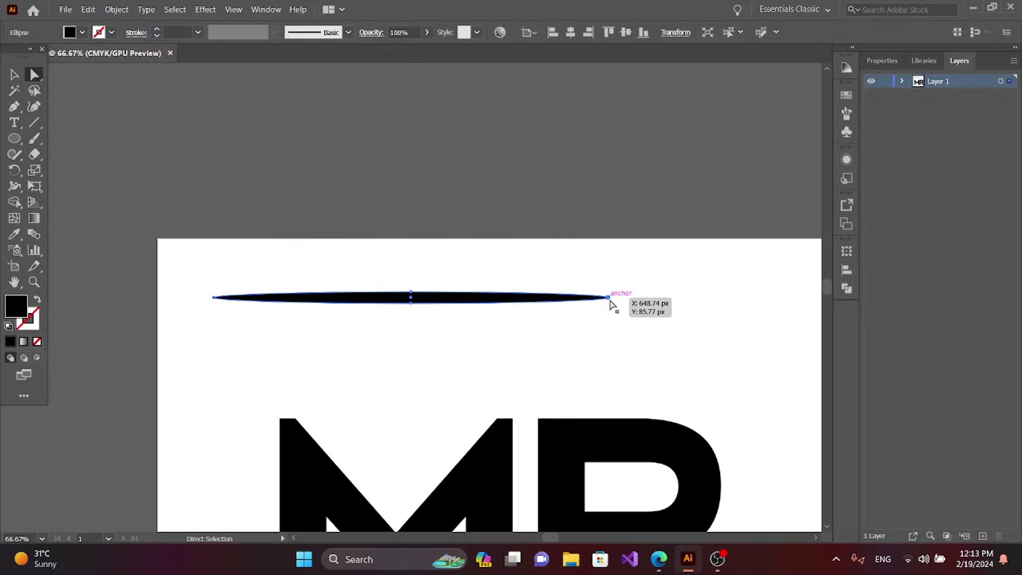
left_click(609, 297)
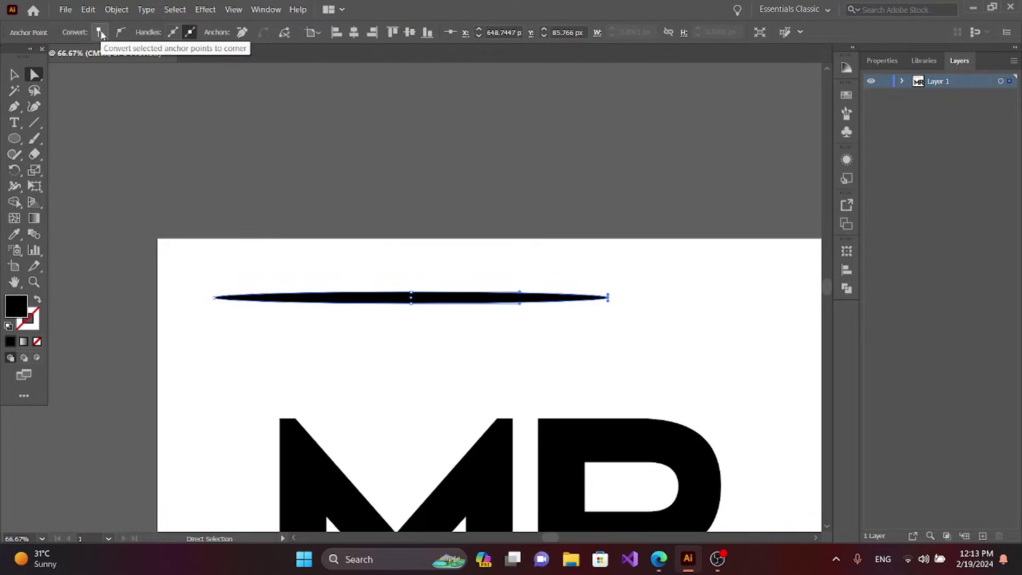
left_click(101, 33)
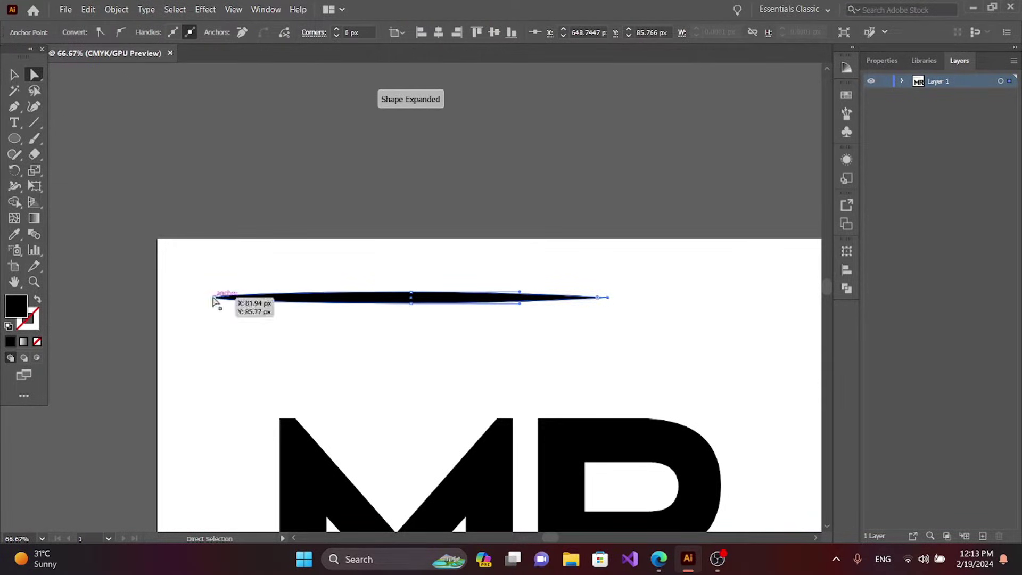
left_click(214, 298)
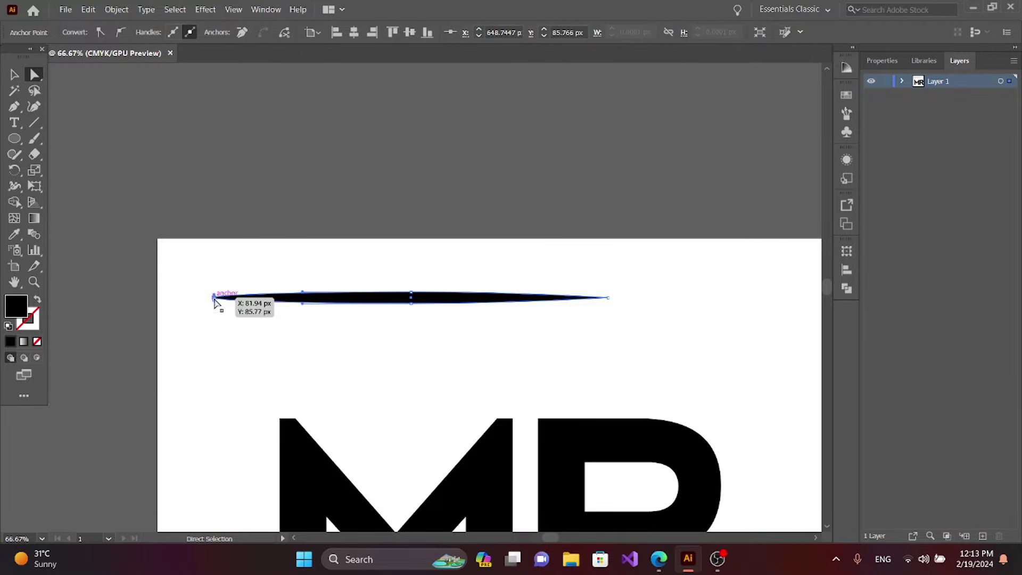
left_click(104, 33)
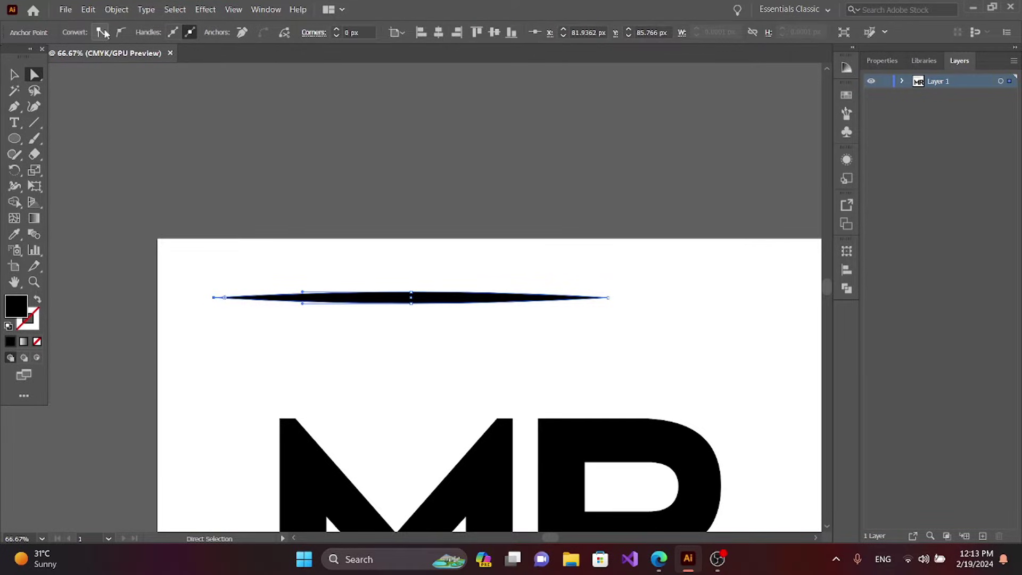
Squash the pointed shape thinner vertically into a slim tapered stroke.
left_click(13, 80)
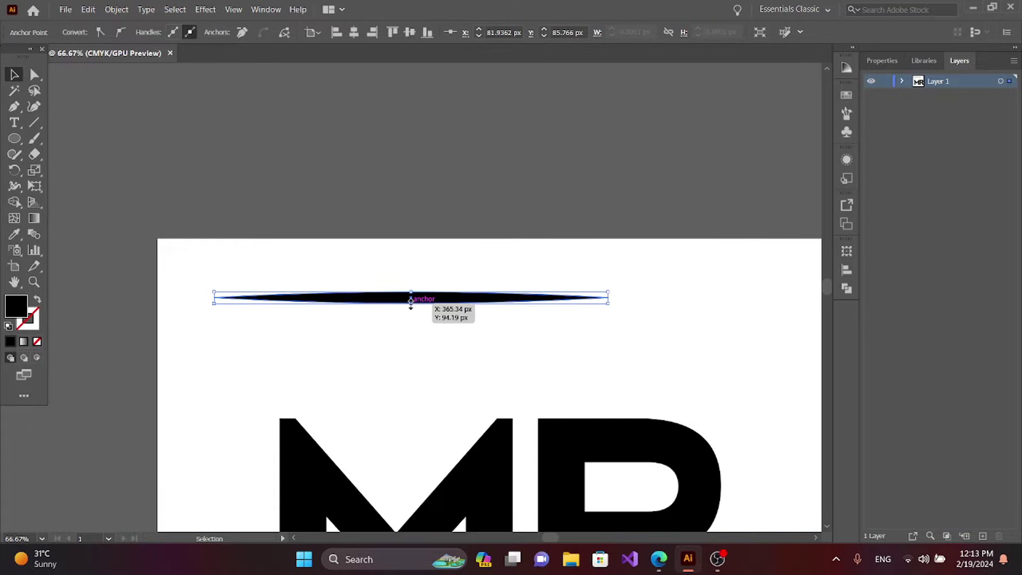
left_click_drag(410, 301, 411, 298)
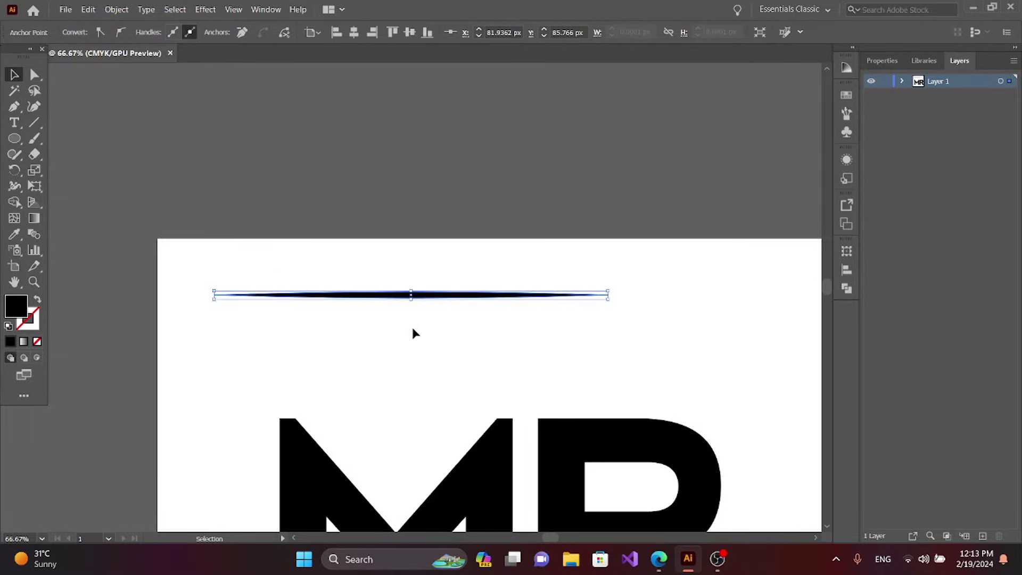
scroll(413, 360, "down", 5)
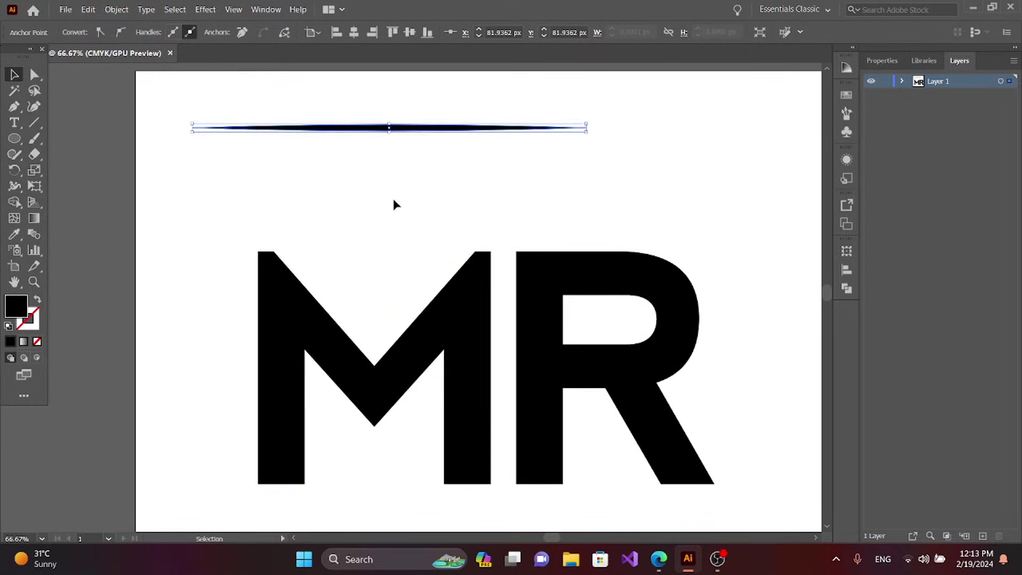
key("ctrl+minus")
left_click_drag(447, 346, 263, 204)
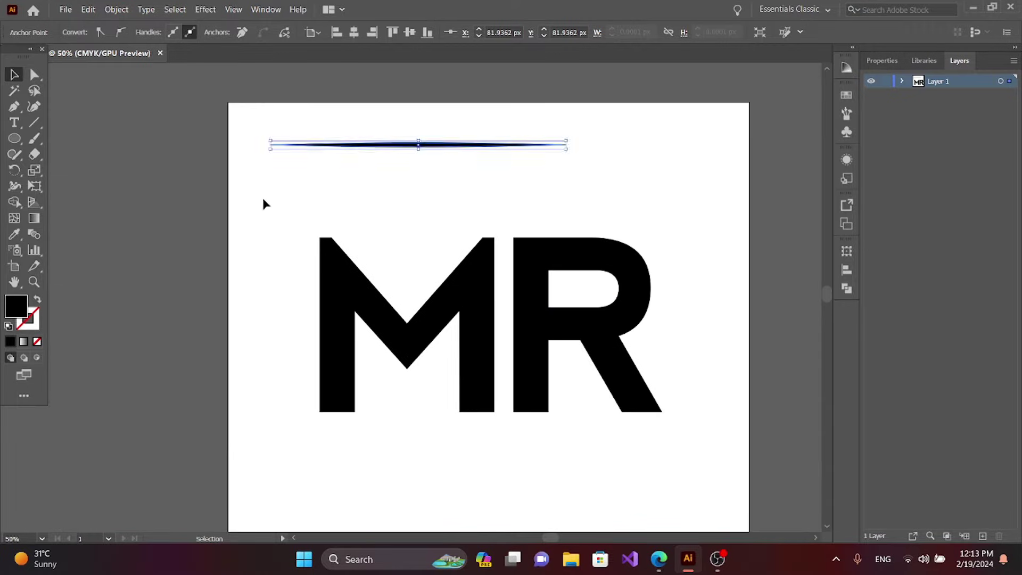
left_click(263, 204)
left_click(362, 145)
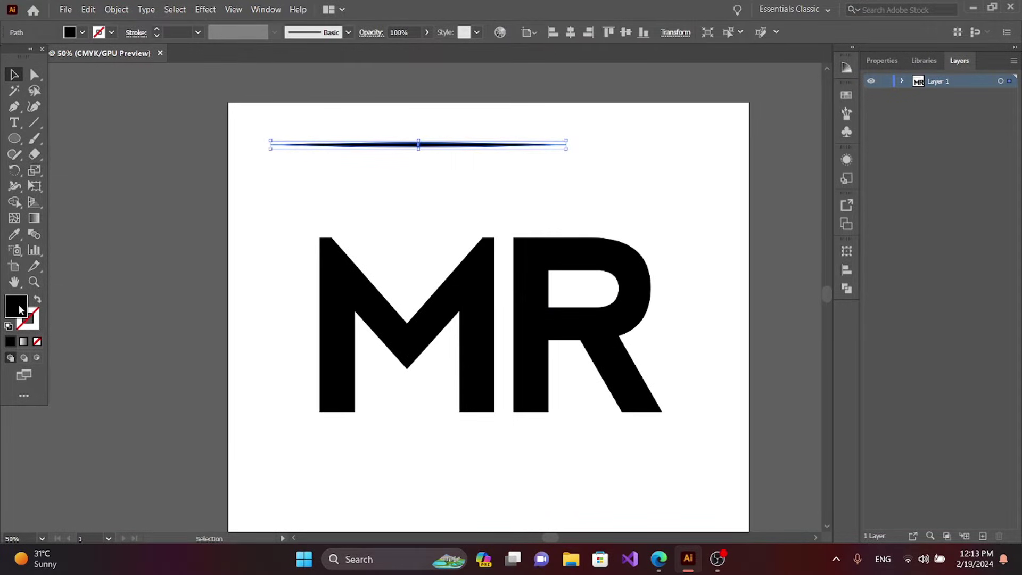
Fill the tapered stroke with pure bright yellow.
double_click(16, 306)
left_click(476, 435)
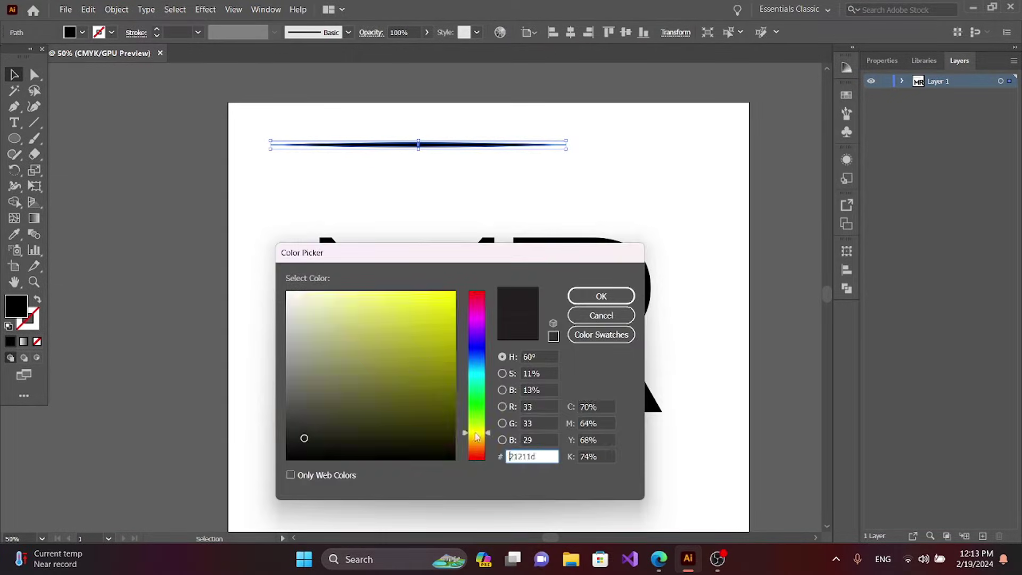
left_click_drag(415, 296, 458, 290)
left_click(601, 296)
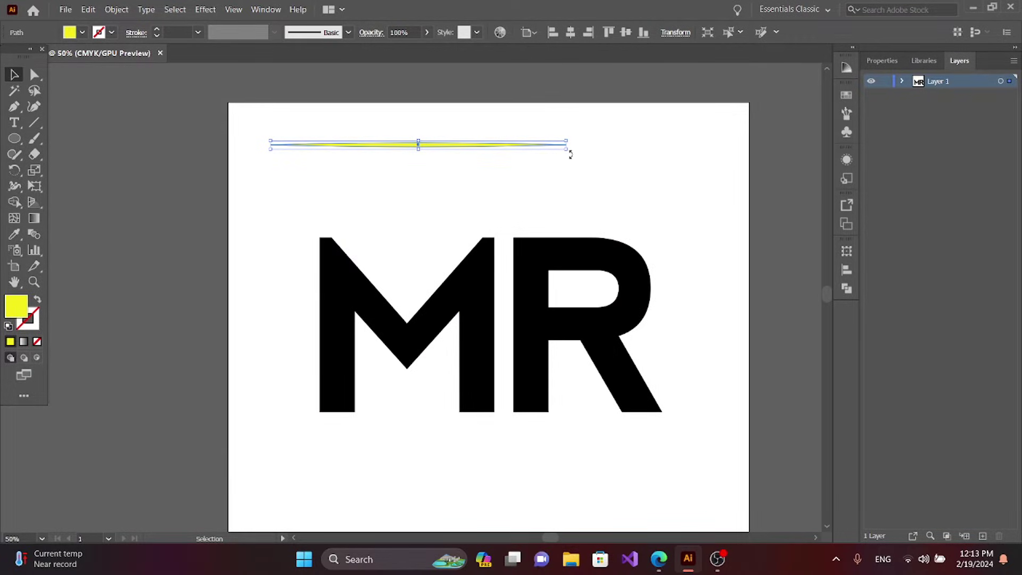
Rotate and stretch the yellow stroke diagonally across MR, upper left to lower right.
left_click_drag(568, 153, 559, 192)
left_click_drag(413, 145, 443, 286)
left_click_drag(588, 326, 585, 344)
key("ctrl+equal")
scroll(650, 376, "down", 2)
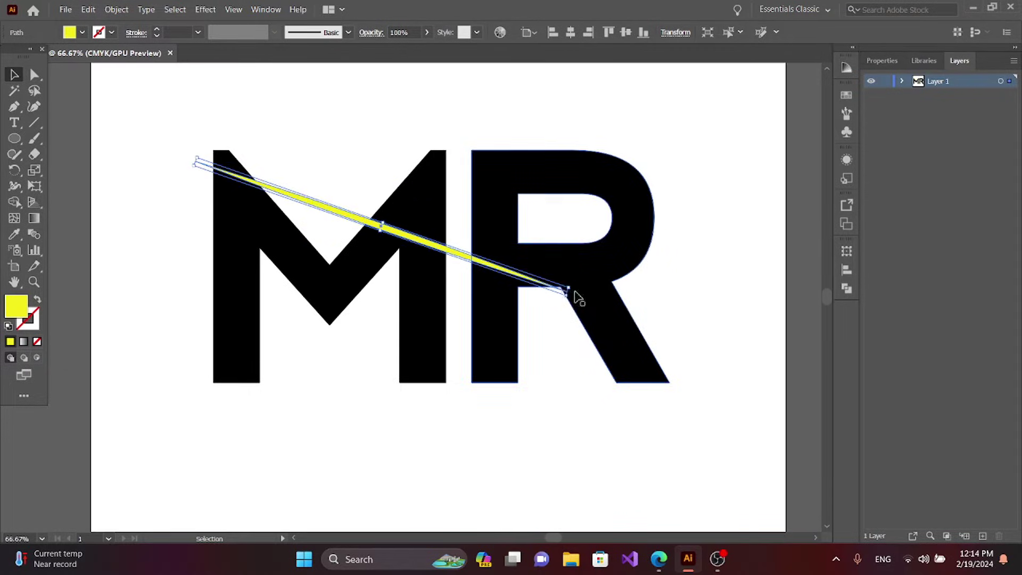
left_click_drag(569, 291, 692, 398)
scroll(593, 319, "up", 2)
scroll(784, 349, "down", 3)
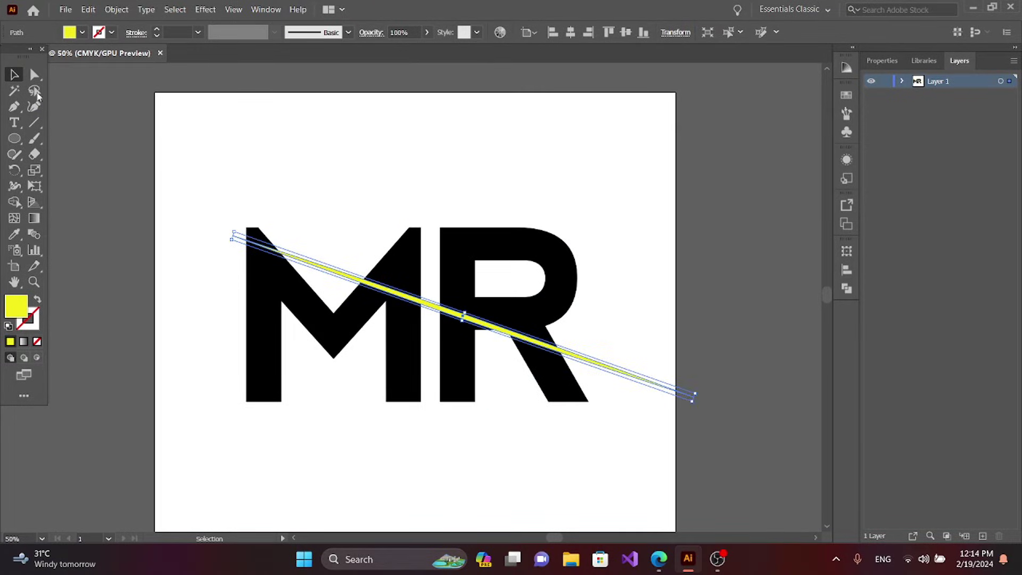
left_click_drag(463, 313, 420, 302)
left_click_drag(652, 380, 680, 408)
left_click_drag(466, 330, 447, 360)
left_click(242, 257)
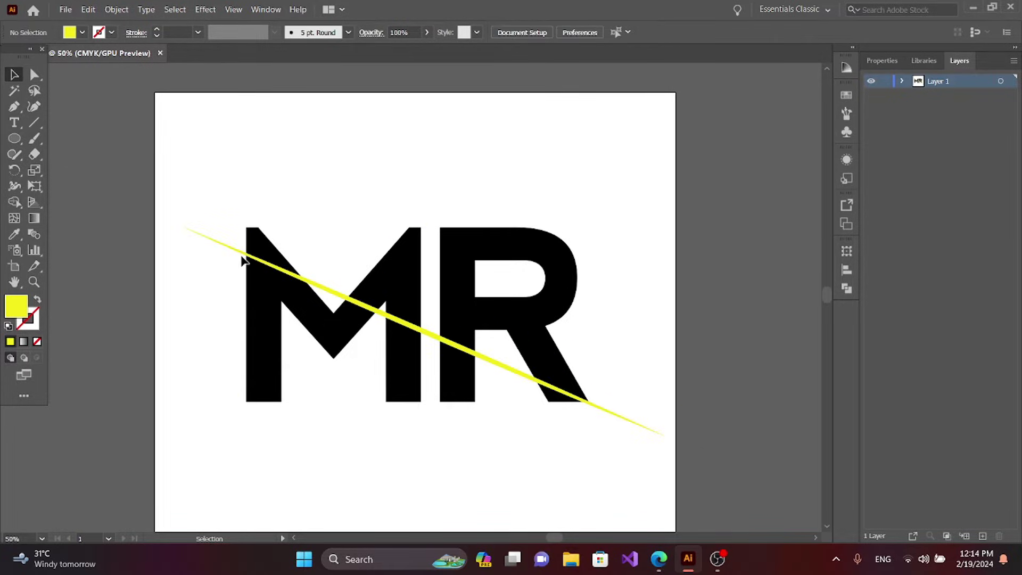
Duplicate the yellow slash to sit just above the original.
left_click(390, 320)
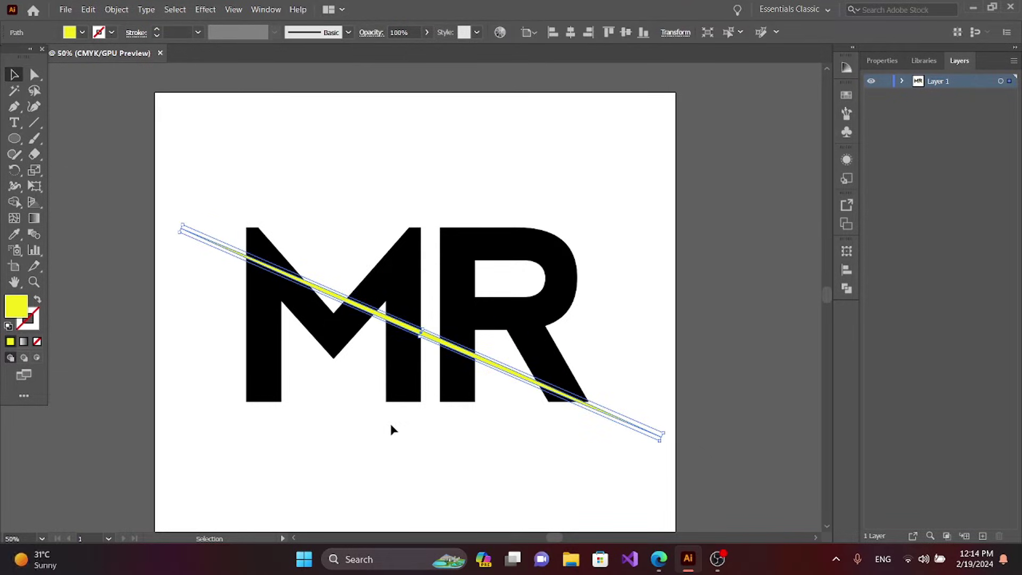
left_click(417, 341)
left_click(378, 416)
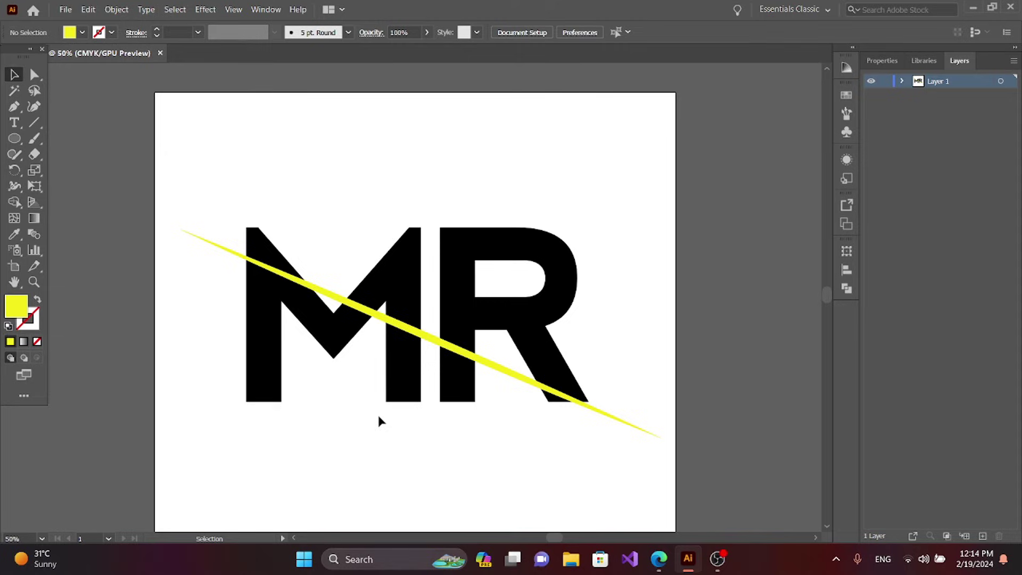
left_click(413, 335)
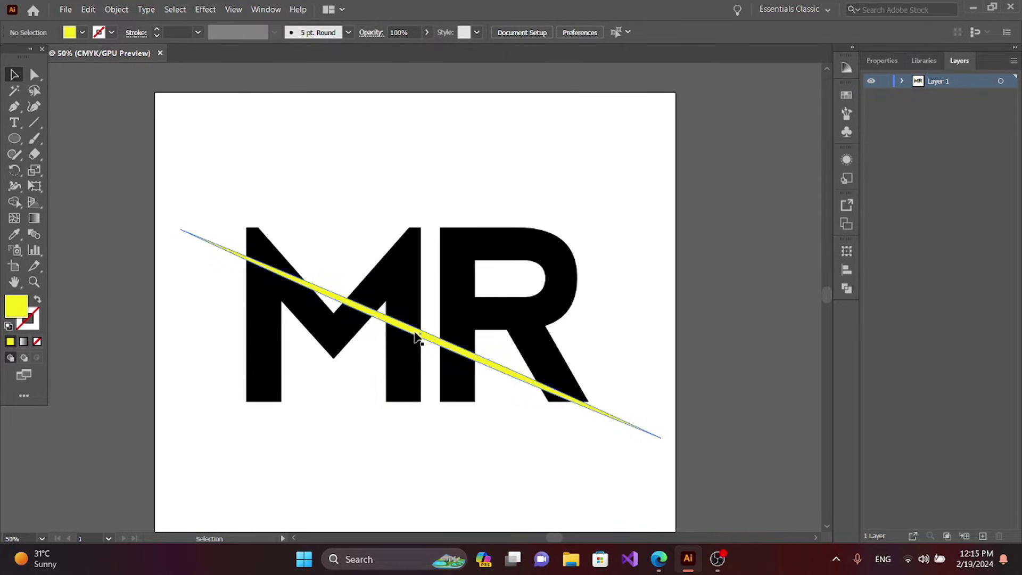
left_click(415, 439)
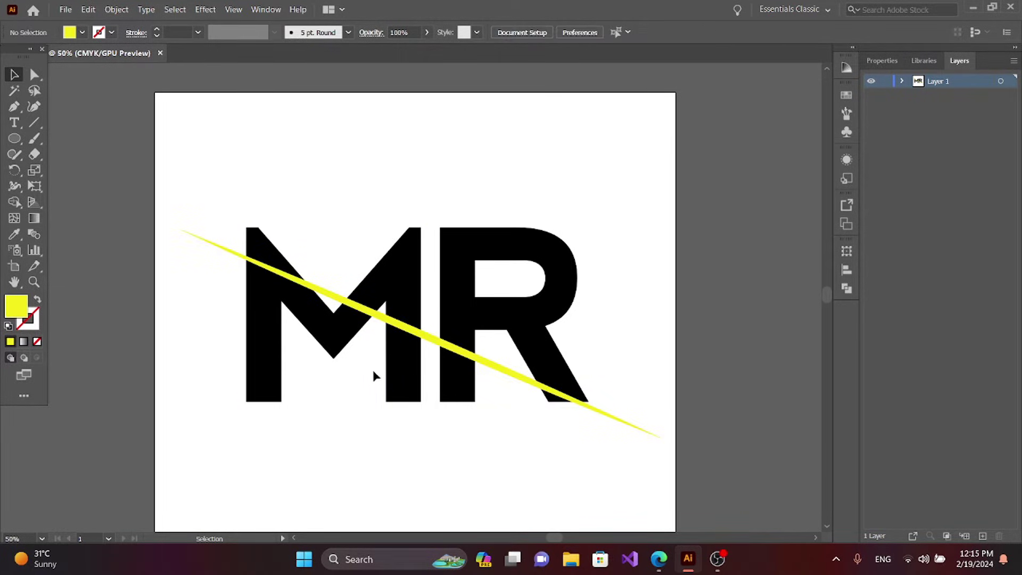
left_click(372, 312)
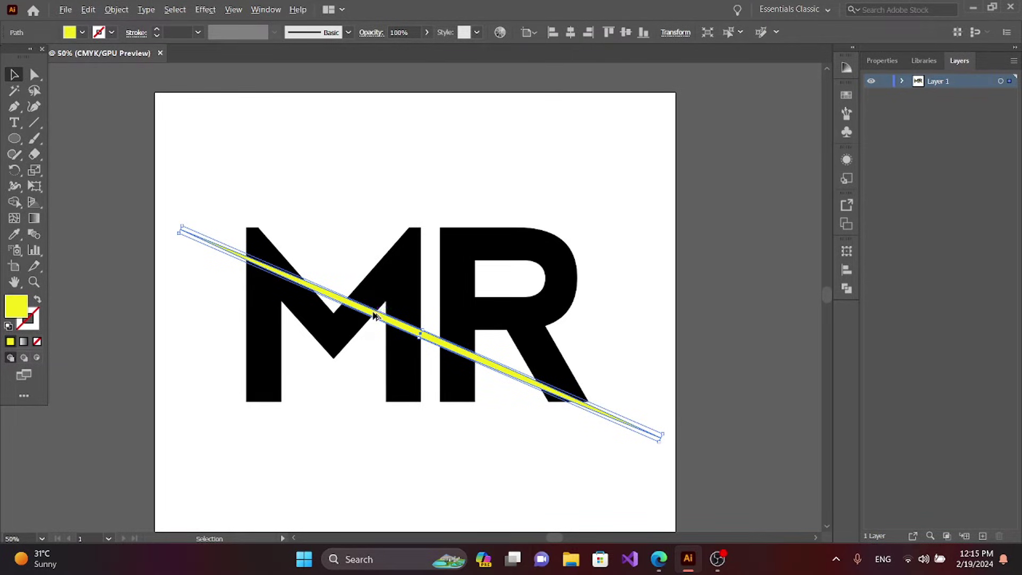
left_click_drag(374, 316, 387, 298)
Nudge the upper yellow copy down twice to narrow the gap between slashes.
left_click(315, 450)
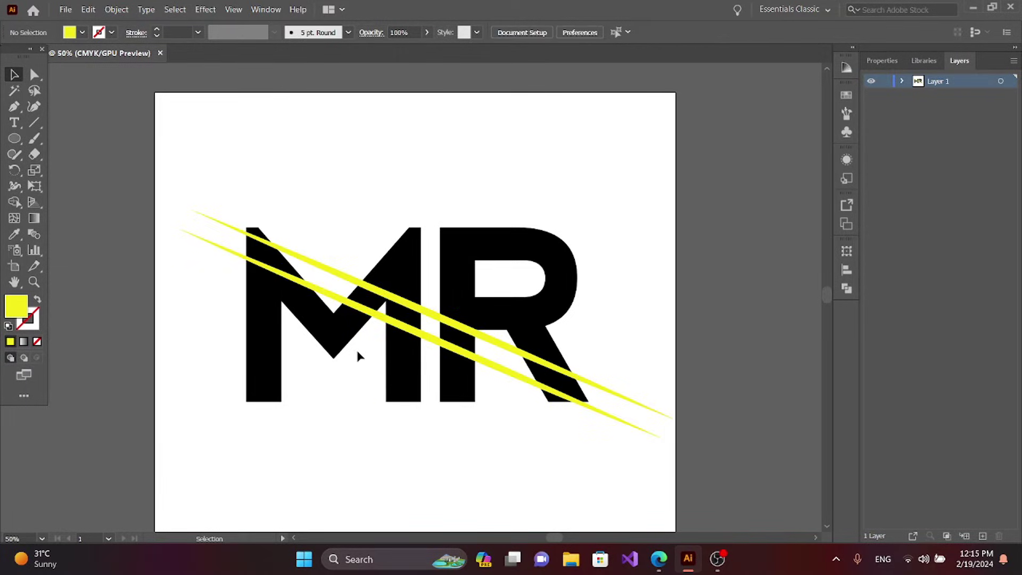
left_click(401, 302)
key("Down")
key("Down")
key("Down")
key("Down")
key("Down")
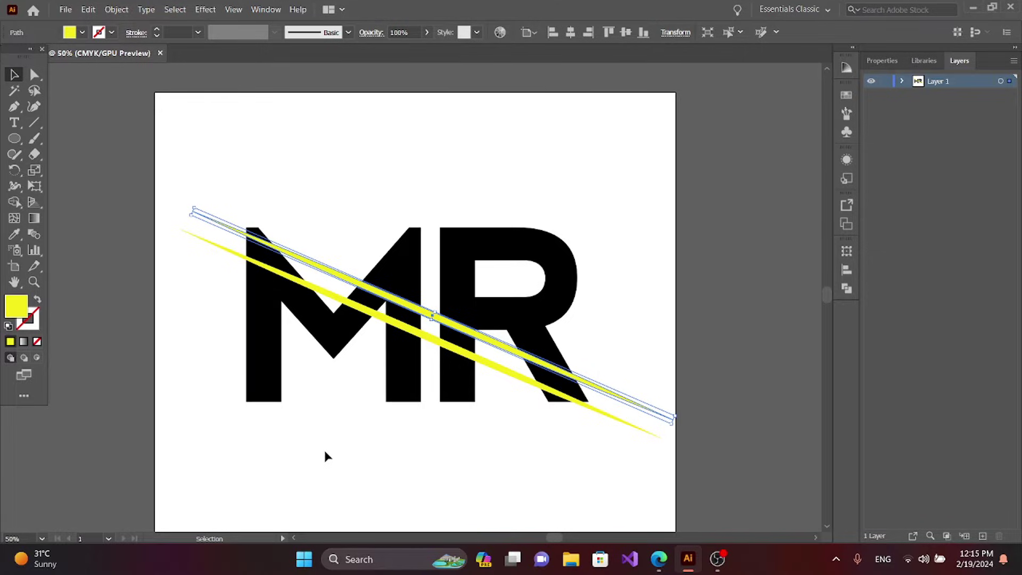
key("Down")
key("Down")
key("Down")
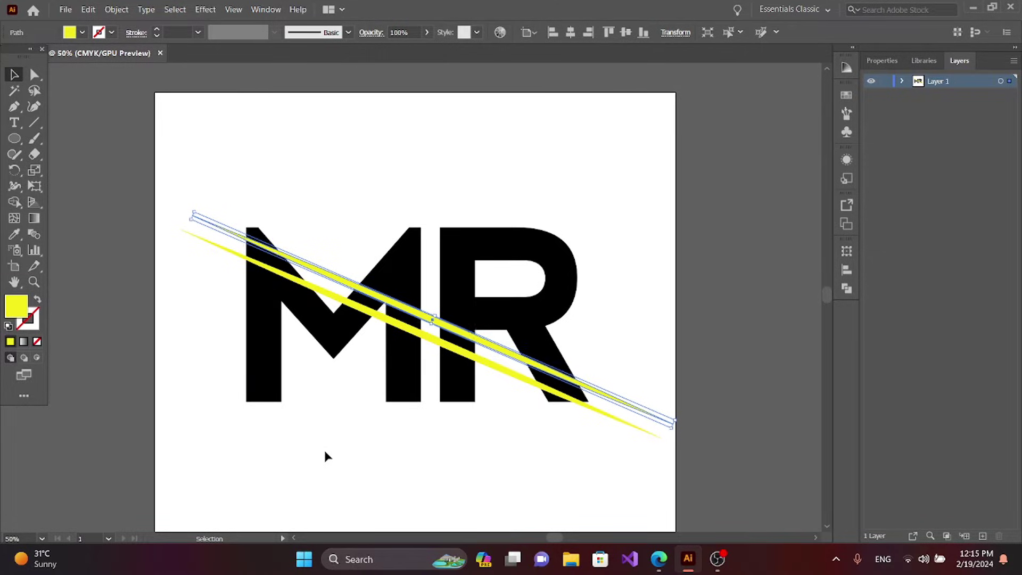
left_click(325, 453)
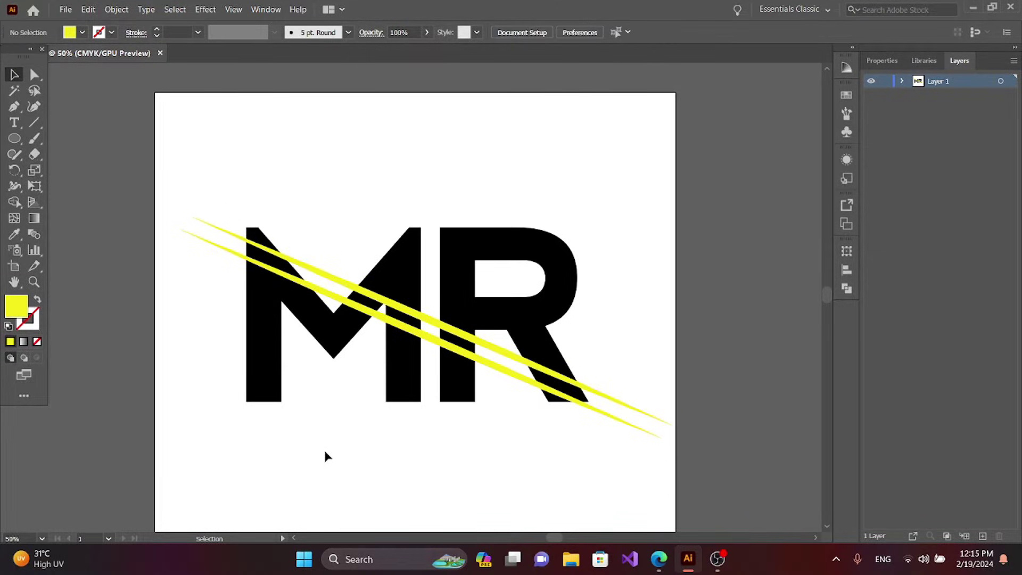
left_click(369, 298)
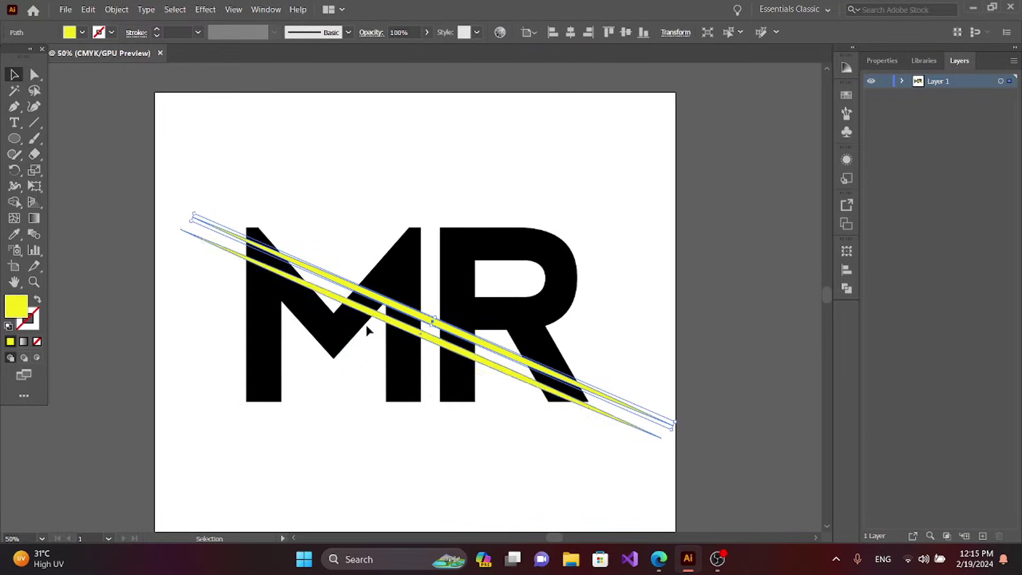
left_click(340, 437)
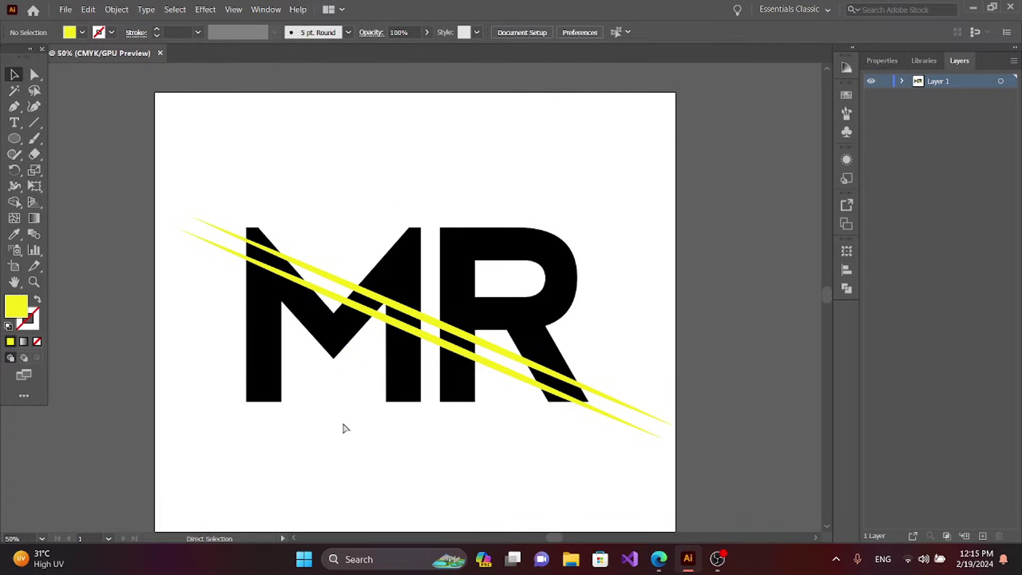
key("ctrl+minus")
key("ctrl+plus")
Shift the upper stripe slightly left, then select both yellow stripes.
left_click(230, 233)
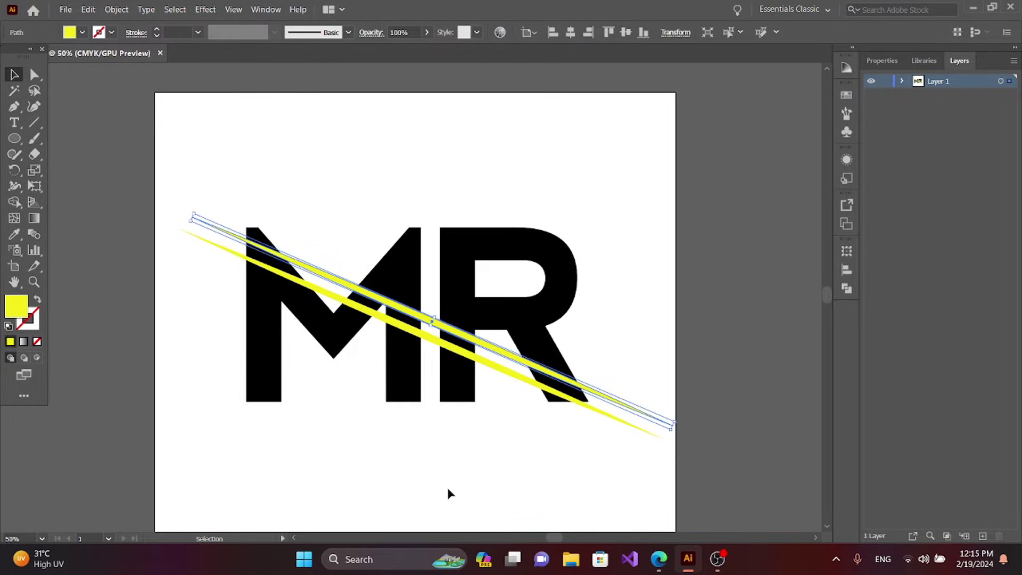
key("Left")
key("Left")
key("Left")
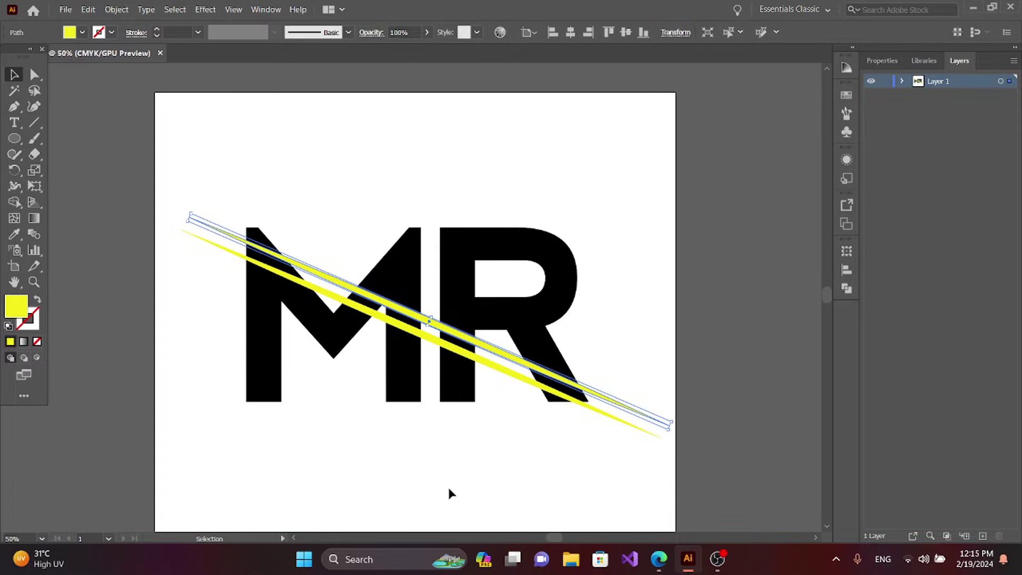
left_click(455, 513)
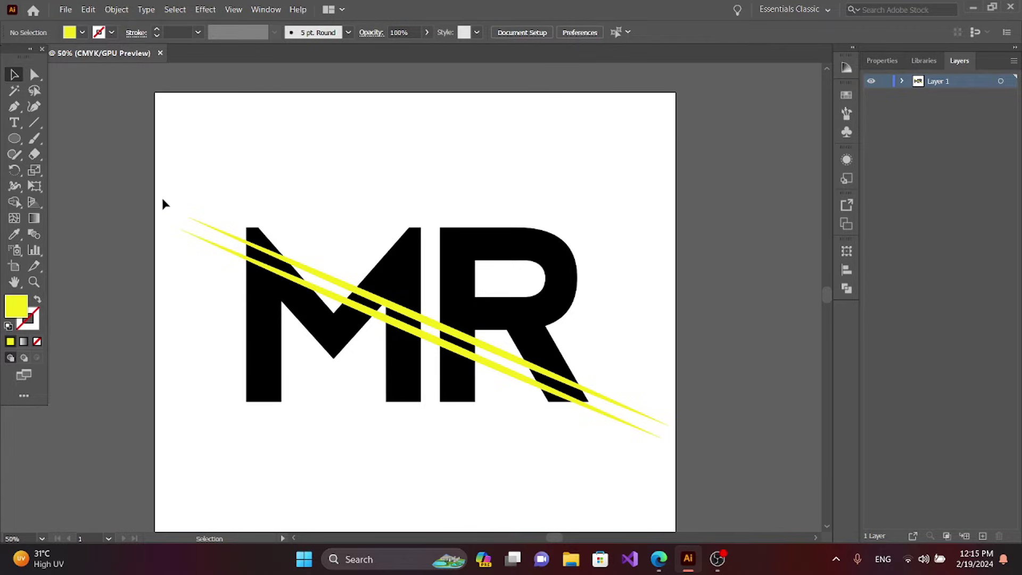
left_click_drag(222, 259, 225, 260)
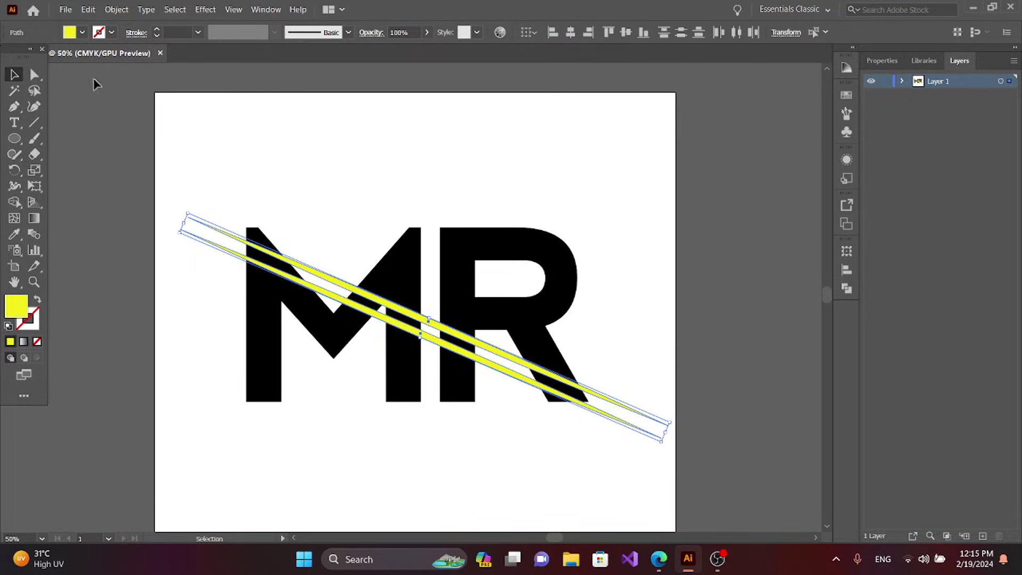
Expand the stripe strokes into shapes and select them together with the letters.
left_click(113, 10)
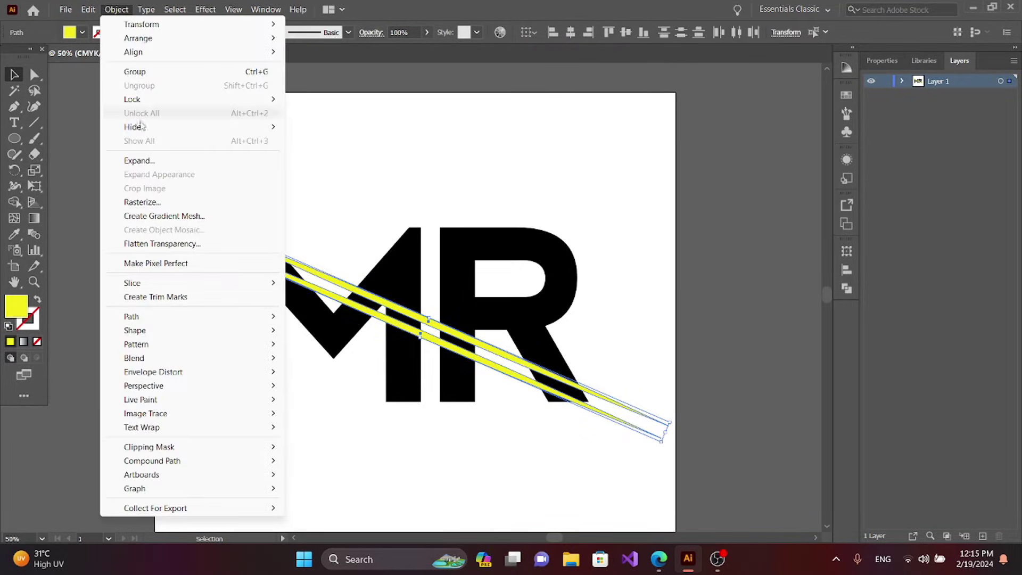
left_click(138, 160)
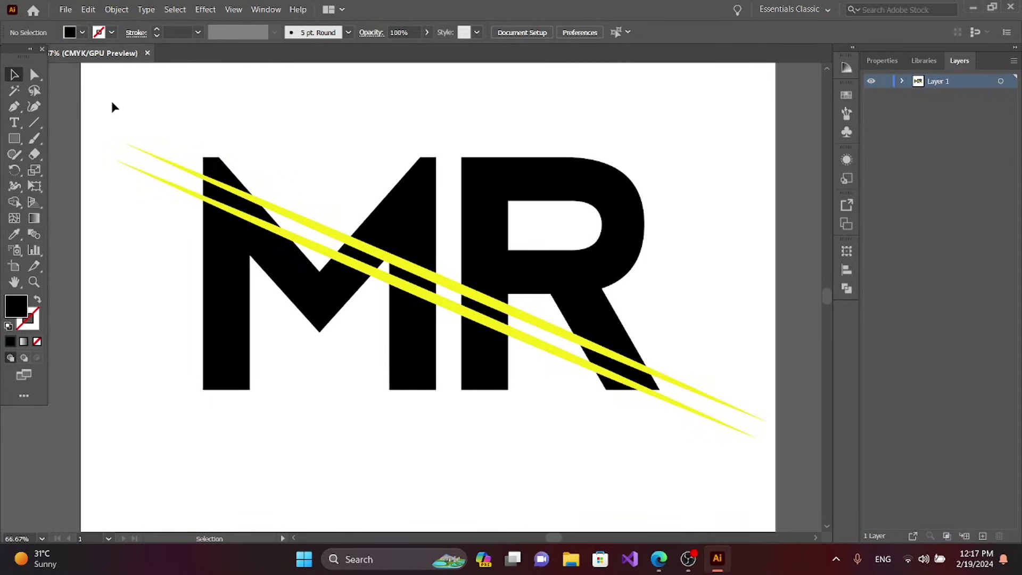
mouse_move(107, 103)
left_mouse_down()
mouse_move(264, 239)
mouse_move(577, 431)
mouse_move(708, 479)
left_mouse_up()
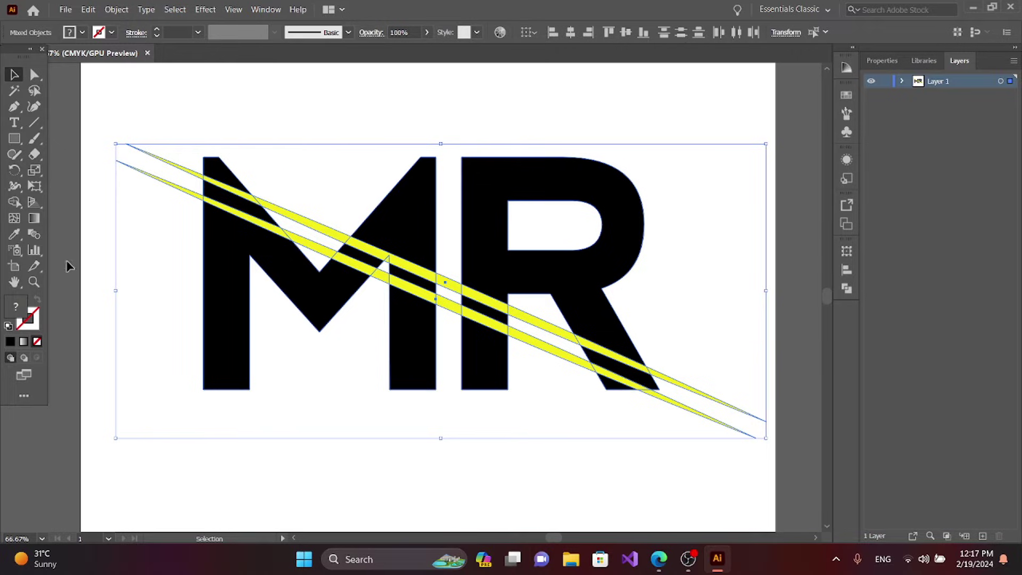
Remove the five M and R pieces lying between the stripes using Shape Builder.
left_click(15, 203)
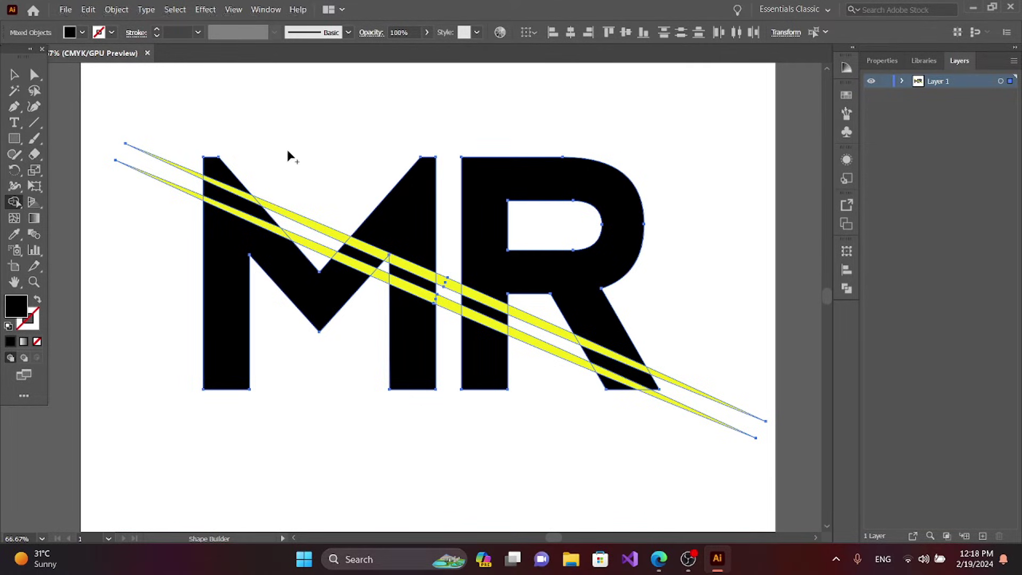
left_click(231, 201, "alt")
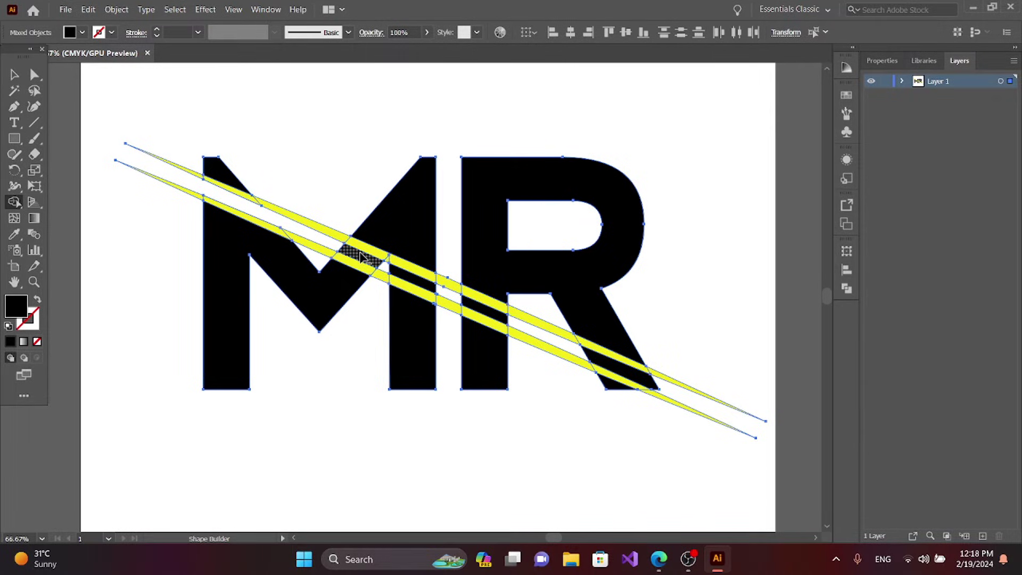
left_click(361, 257, "alt")
left_click(408, 277, "alt")
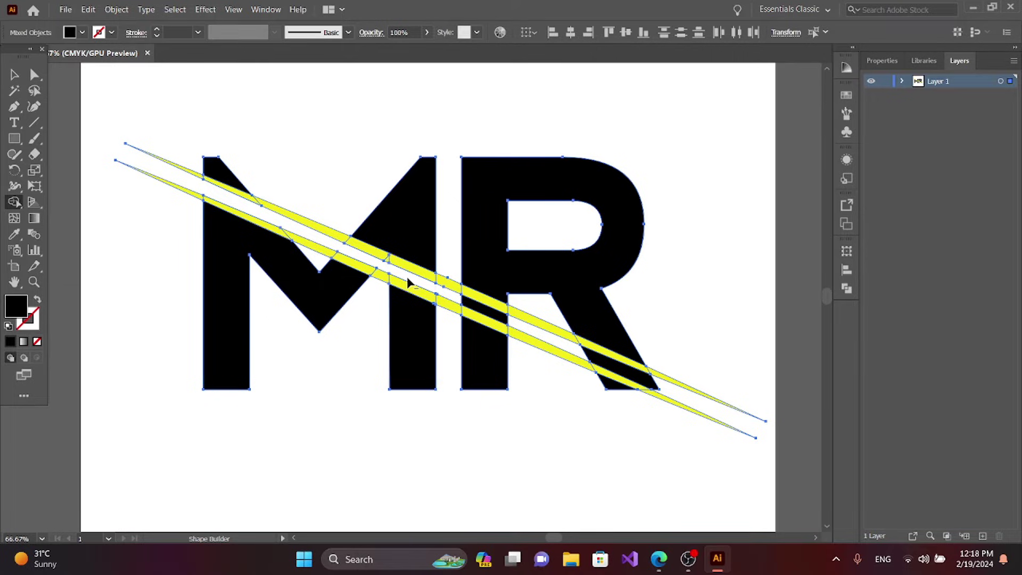
left_click(471, 307, "alt")
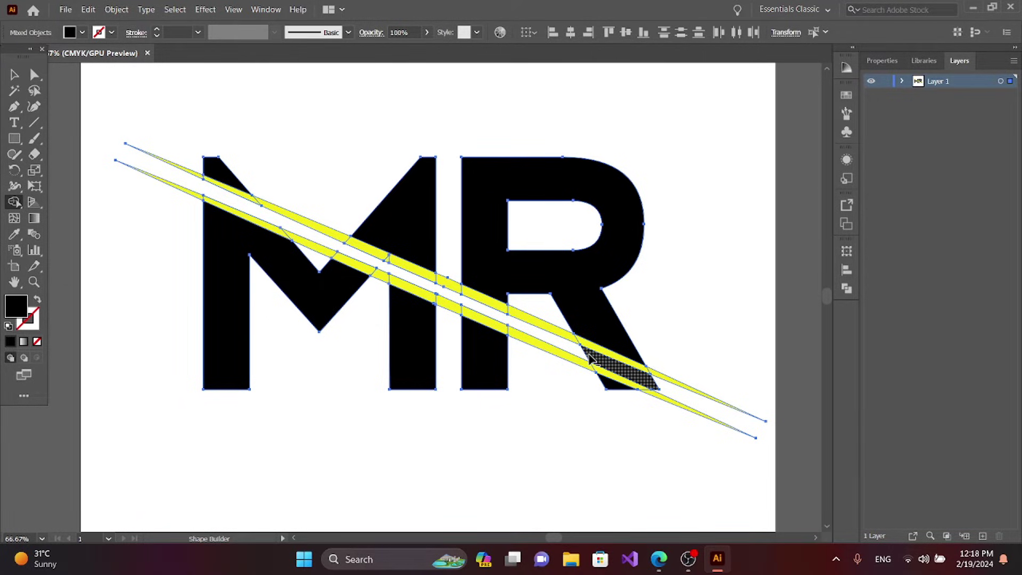
left_click(588, 358, "alt")
left_click(14, 74)
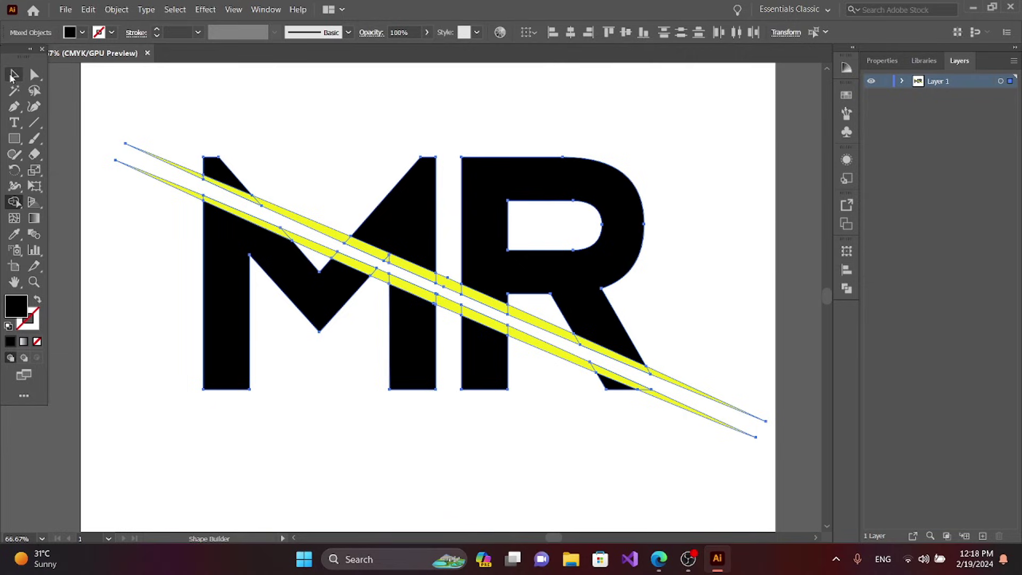
left_click(105, 100)
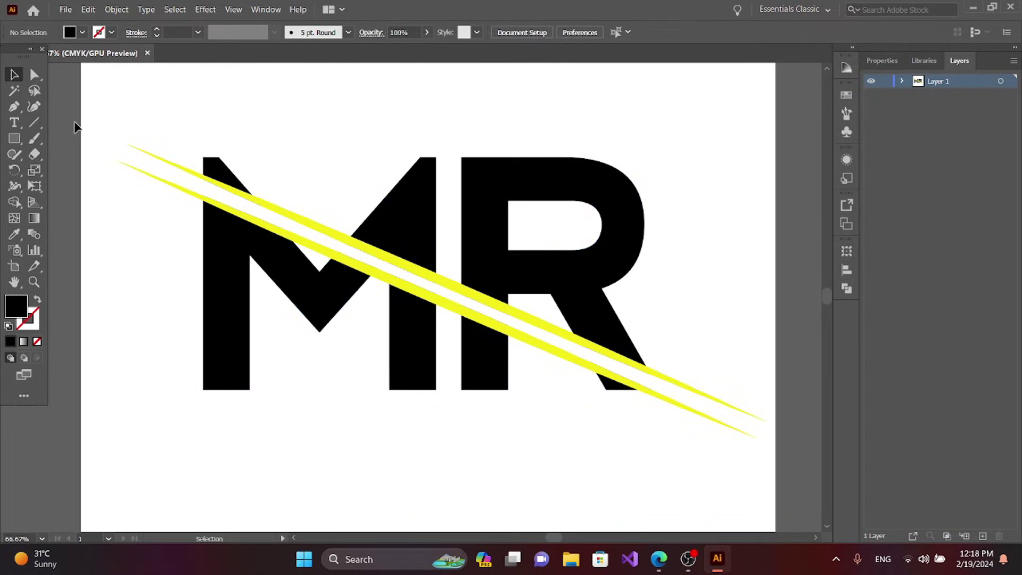
left_click_drag(115, 112, 182, 207)
Fill both diagonal stripes with pure black (000000).
double_click(16, 307)
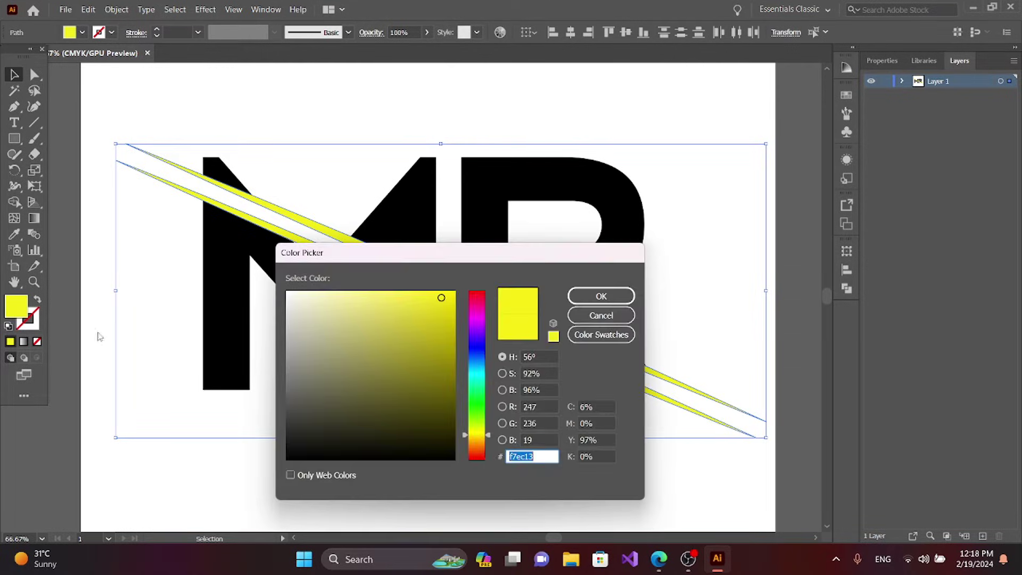
mouse_move(293, 356)
left_mouse_down()
mouse_move(294, 454)
mouse_move(283, 473)
left_mouse_up()
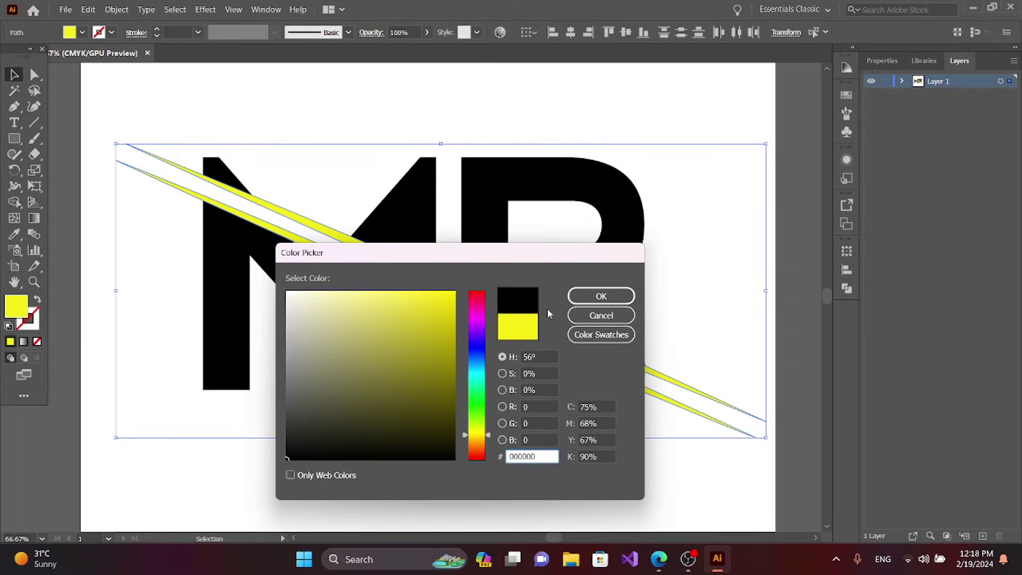
left_click(577, 296)
left_click(296, 110)
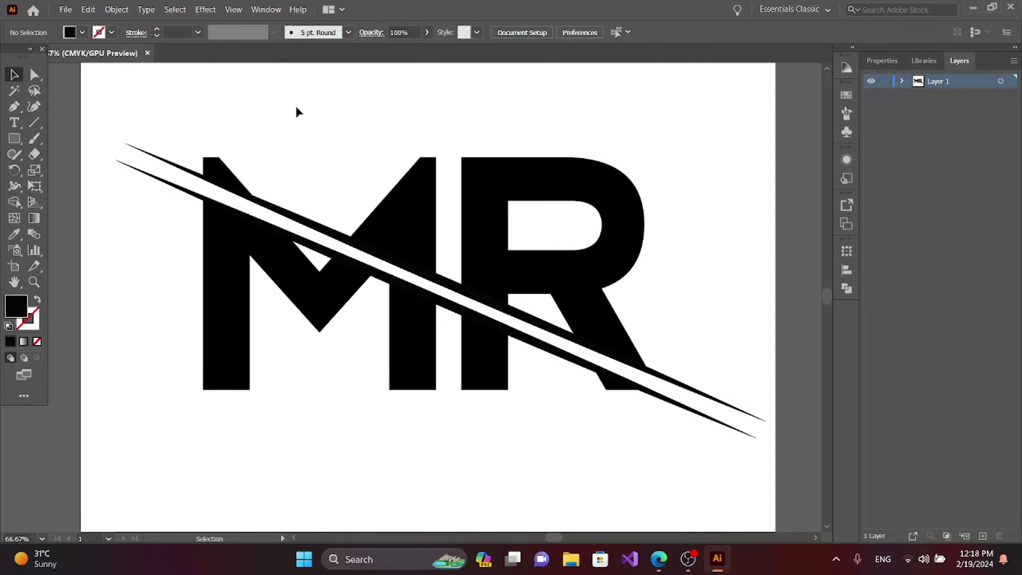
key("ctrl+minus")
key("ctrl+minus")
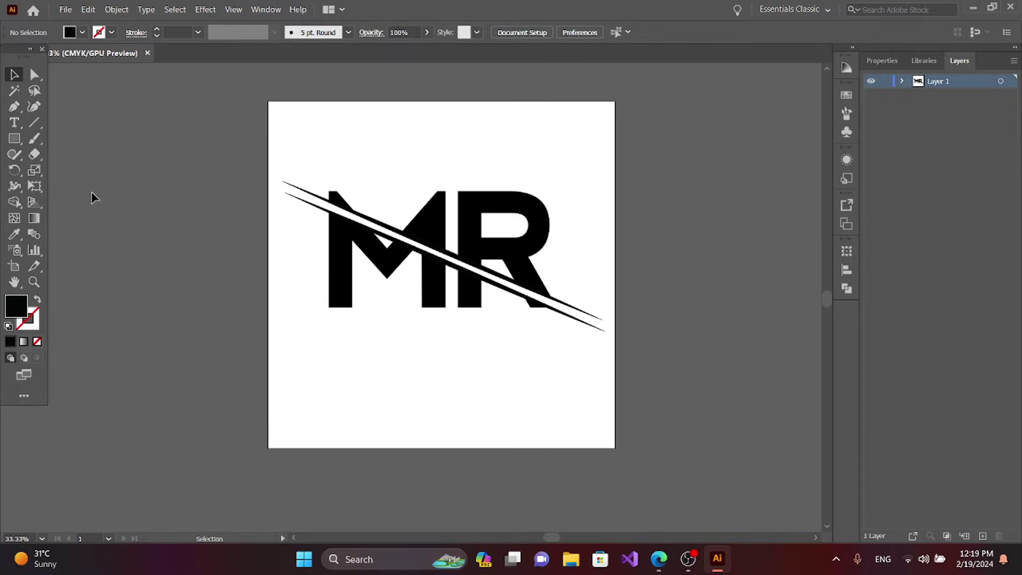
left_click(25, 143)
Draw a long thin black bar beneath the MR letters and nudge it up slightly.
key("ctrl+equal")
key("ctrl+equal")
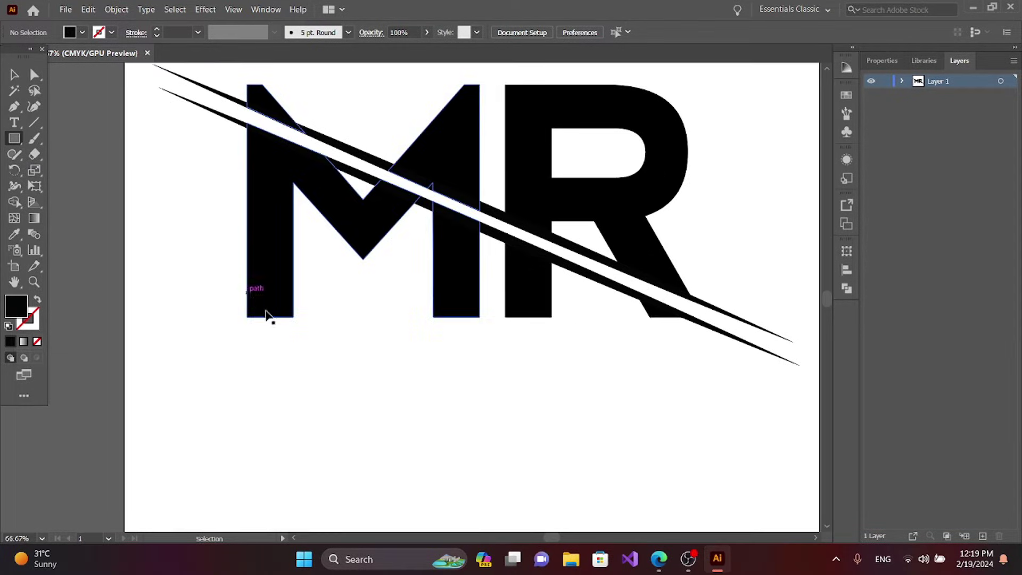
left_click_drag(245, 341, 692, 360)
key("v")
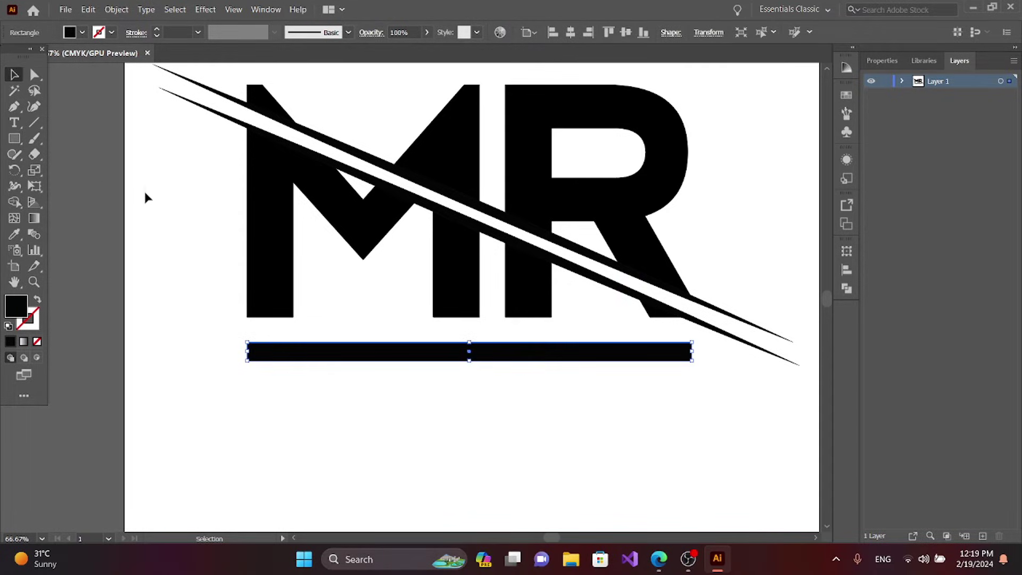
left_click(146, 194)
key("ctrl+minus")
key("ctrl+minus")
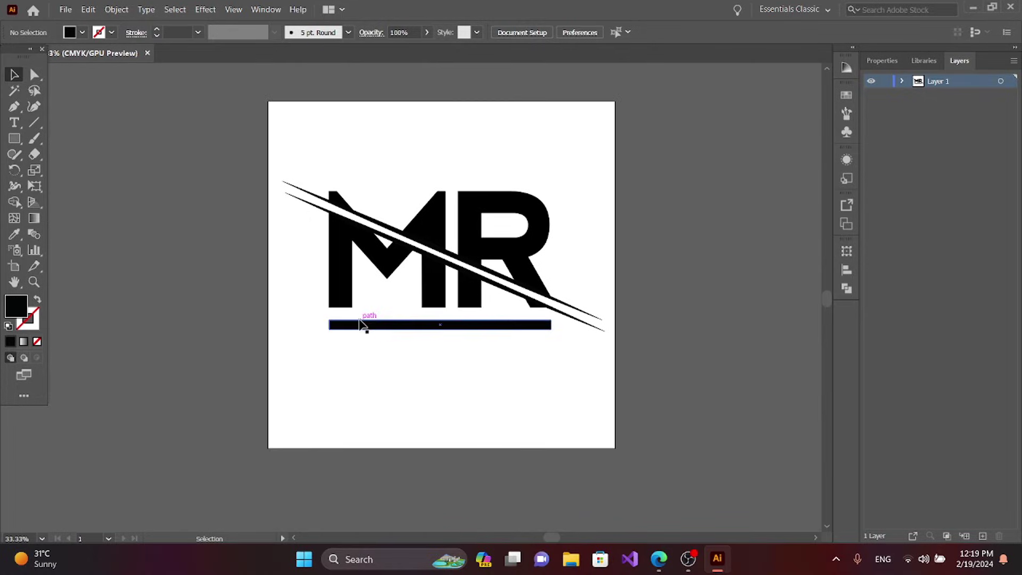
left_click(360, 323)
key("Up")
key("Up")
key("Up")
key("Up")
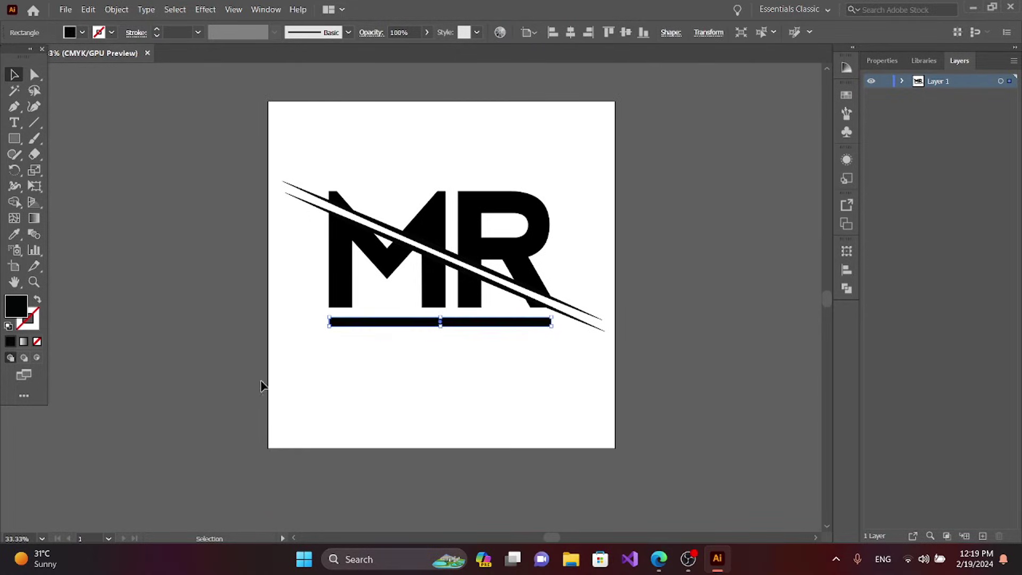
left_click(294, 401)
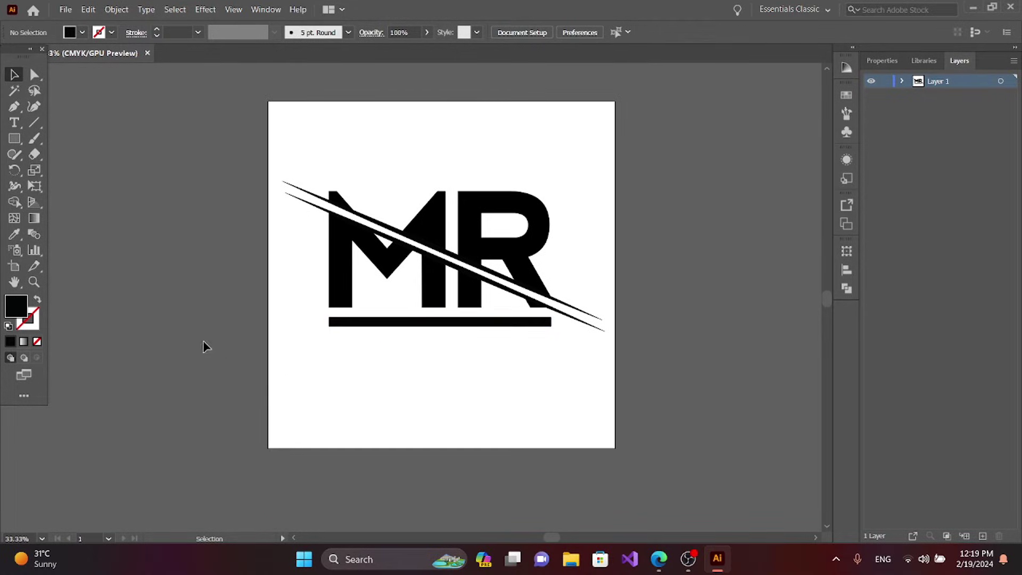
left_click(384, 323)
left_click(14, 123)
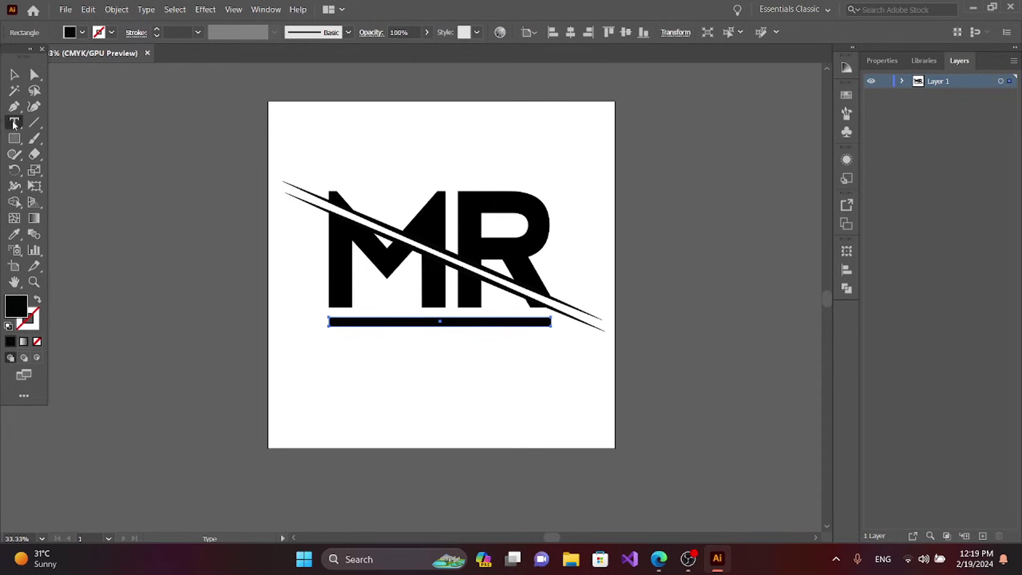
Type 'MR GRAPHIC' in capitals as a new text line below the black bar.
left_click(337, 358)
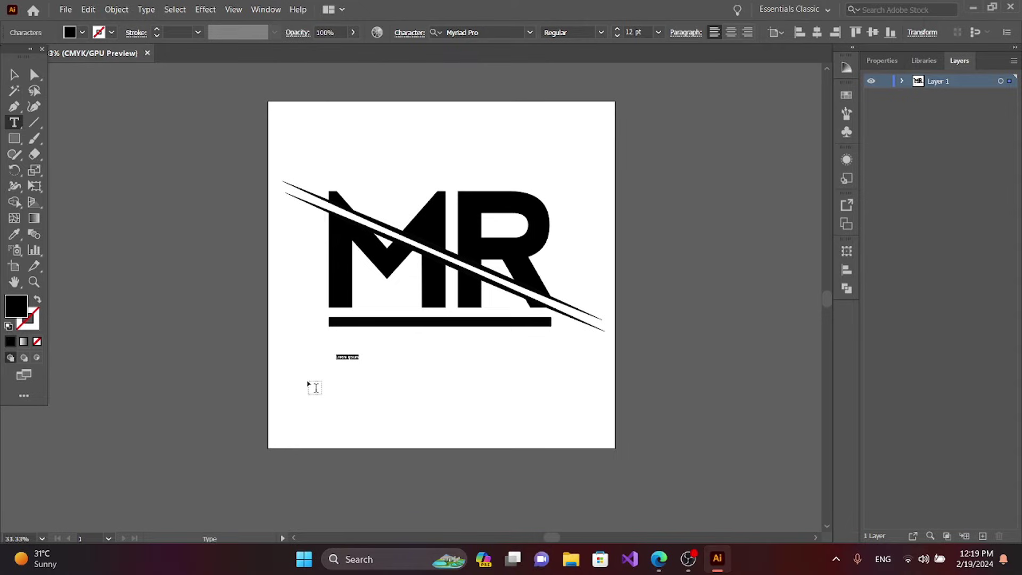
type("w")
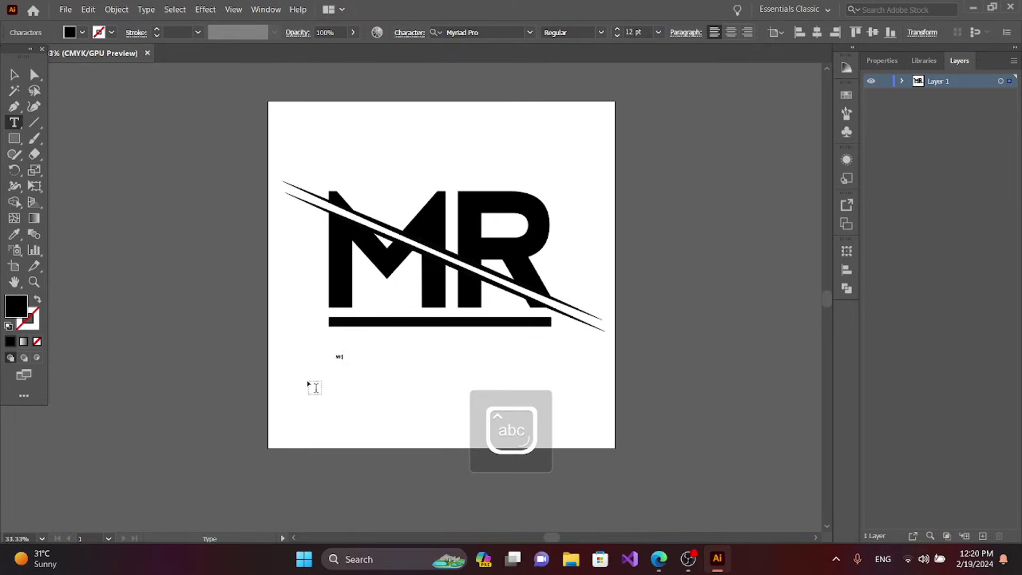
key("Caps_Lock")
type("R")
key("Caps_Lock")
key("Escape")
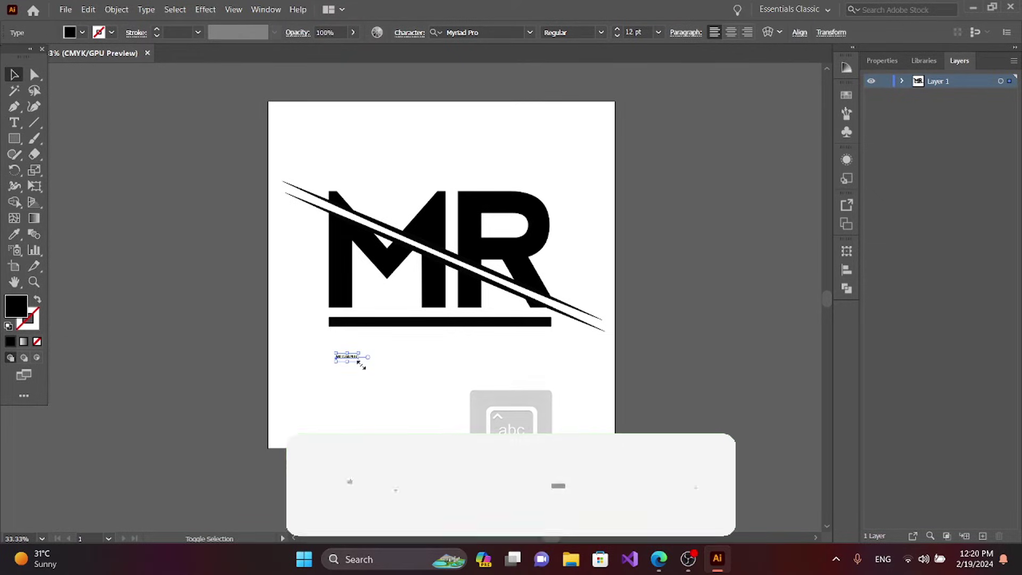
Enlarge the MR GRAPHIC text to about 80.98 pt and shift it slightly right.
left_click_drag(359, 362, 423, 410)
left_click_drag(351, 362, 428, 362)
left_click(419, 398)
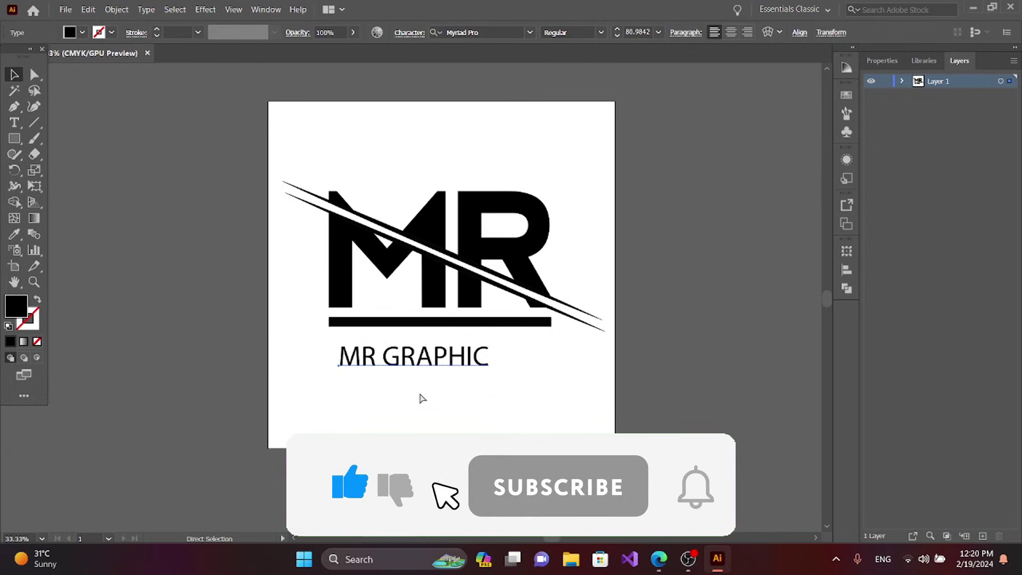
key("ctrl+equal")
left_click(400, 304)
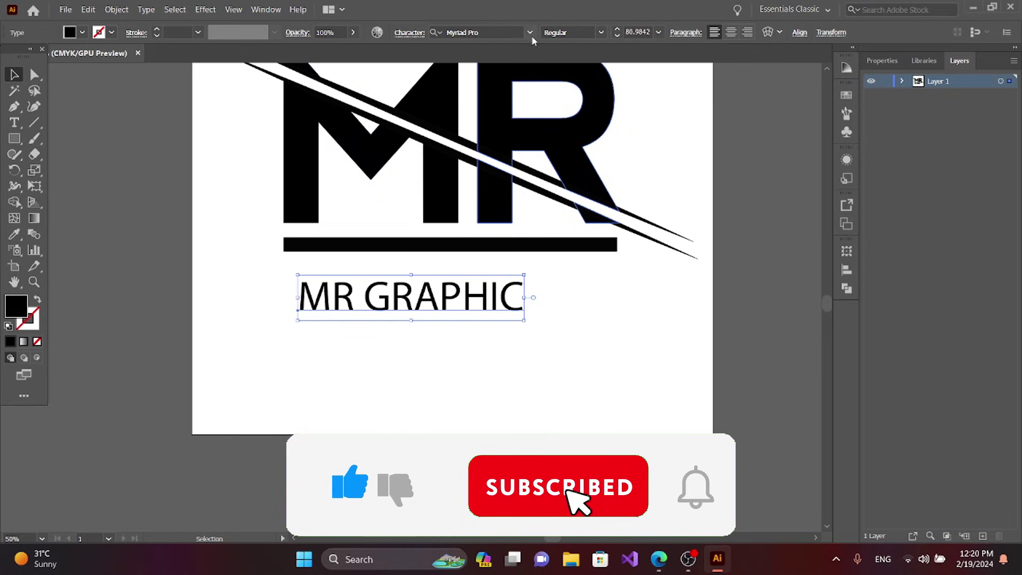
Switch MR GRAPHIC to a heavier bold font, then enlarge and reposition it.
left_click(532, 34)
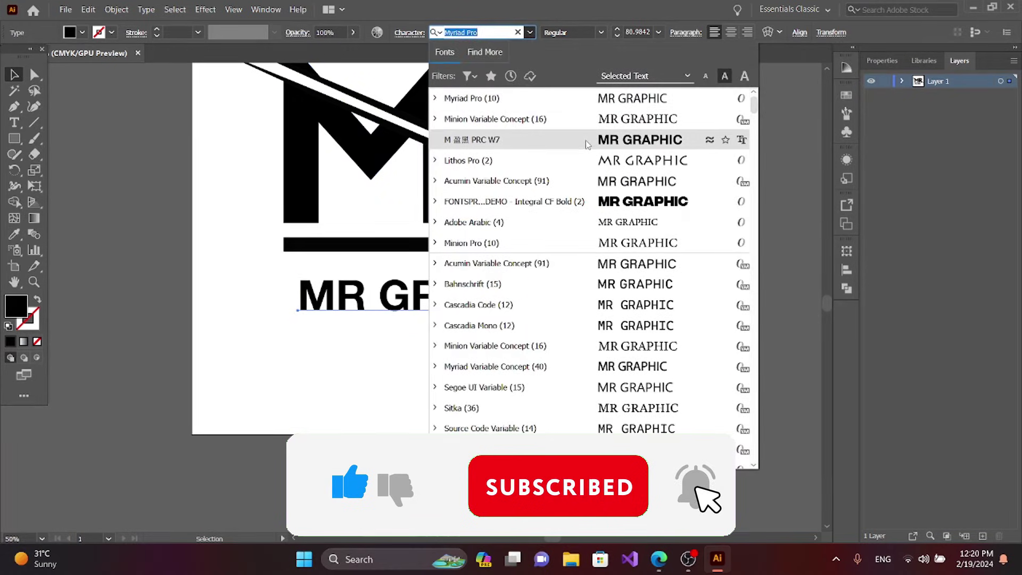
left_click(586, 144)
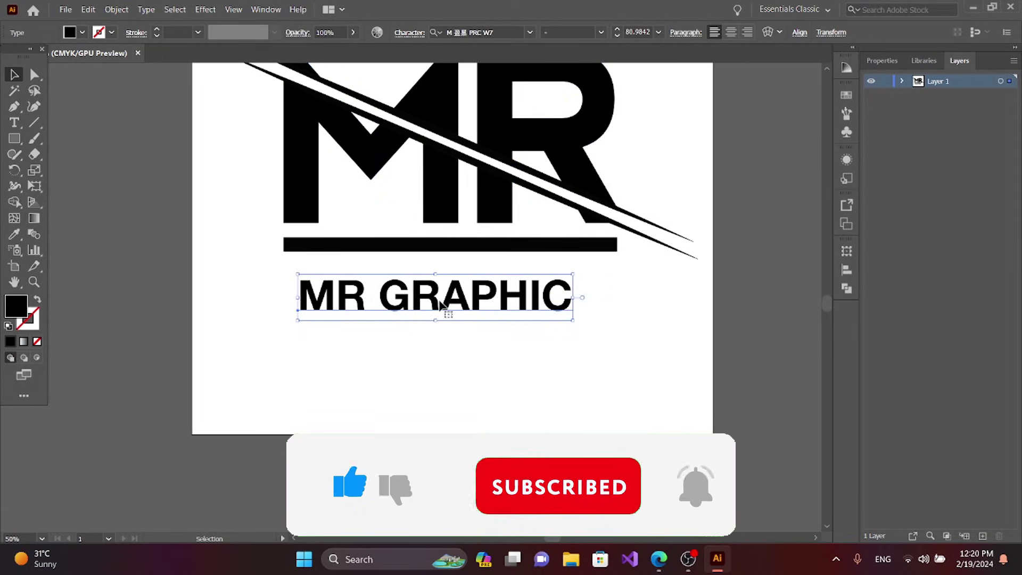
left_click_drag(438, 300, 421, 295)
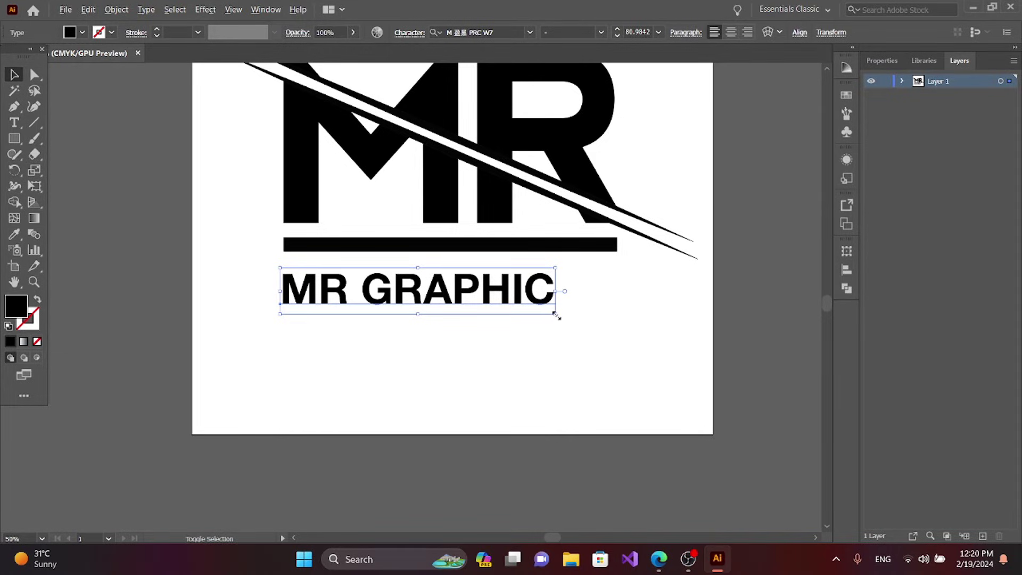
left_click_drag(555, 315, 607, 329)
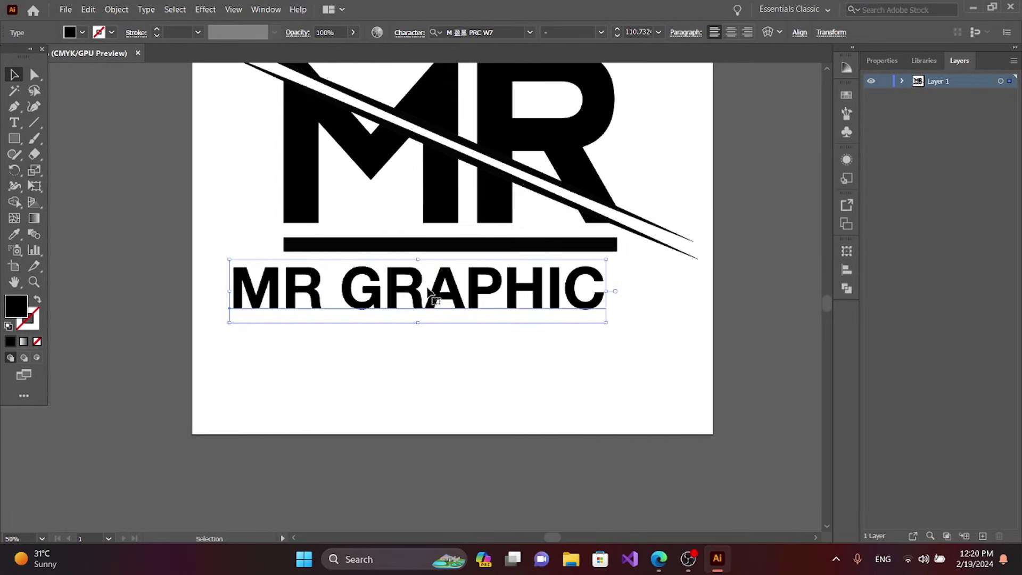
left_click_drag(310, 290, 358, 290)
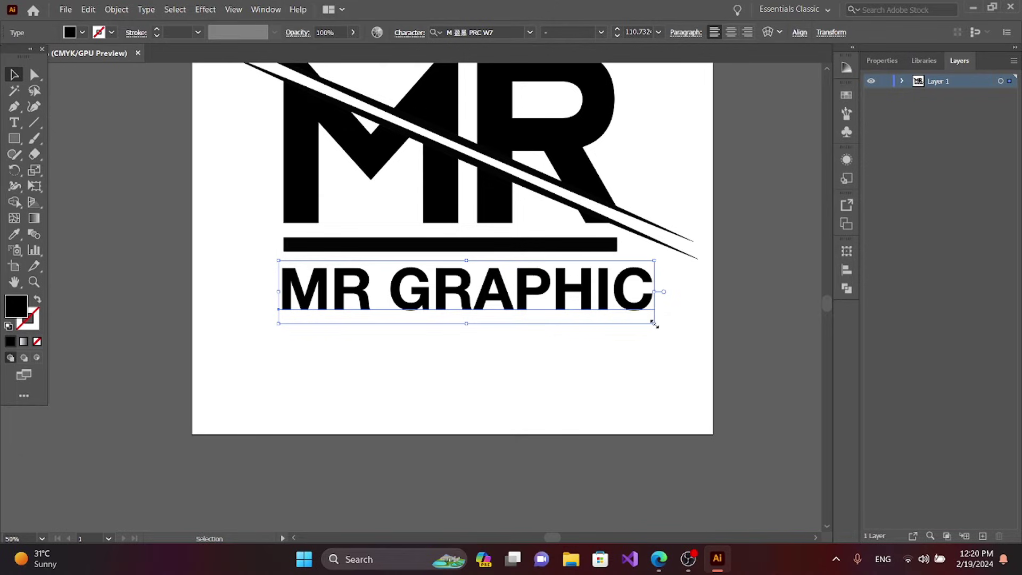
Proportionally scale MR GRAPHIC to about 99.73 pt so it matches the bar's width.
key("shift")
left_click_drag(656, 324, 619, 318)
left_click(611, 337)
left_click(420, 294)
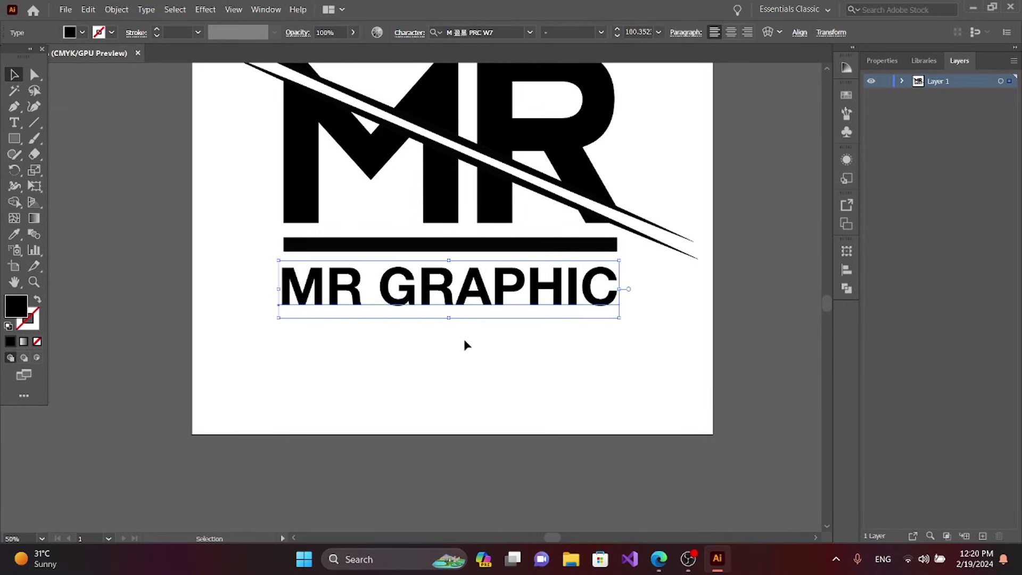
key("shift")
left_click_drag(620, 321, 618, 319)
key("Right")
key("Right")
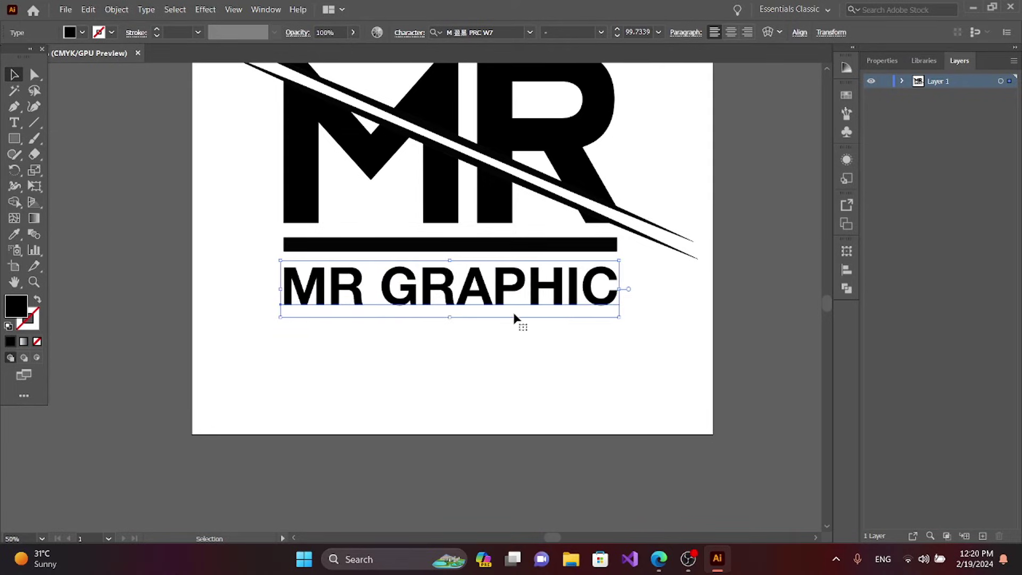
key("shift")
left_click(499, 319)
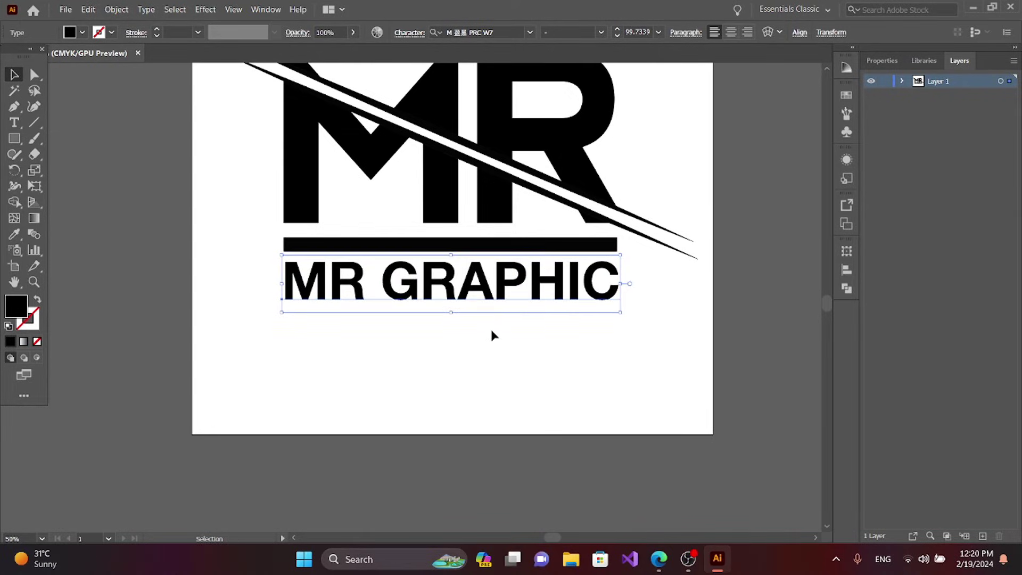
key("ctrl+minus")
key("ctrl+minus")
key("ctrl+minus")
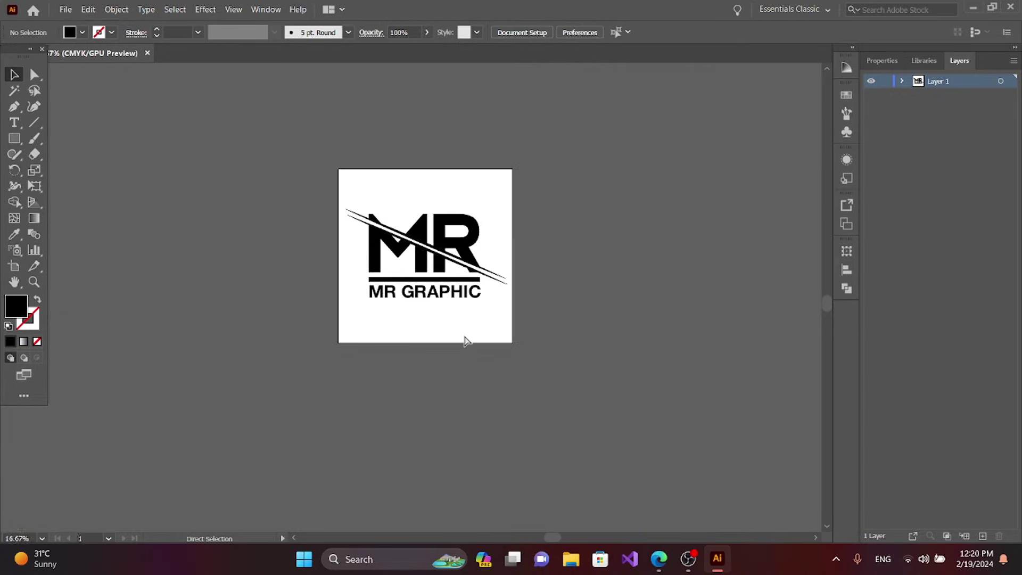
Unite the MR letters and both diagonal slash lines with Pathfinder.
key("ctrl+plus")
key("ctrl+plus")
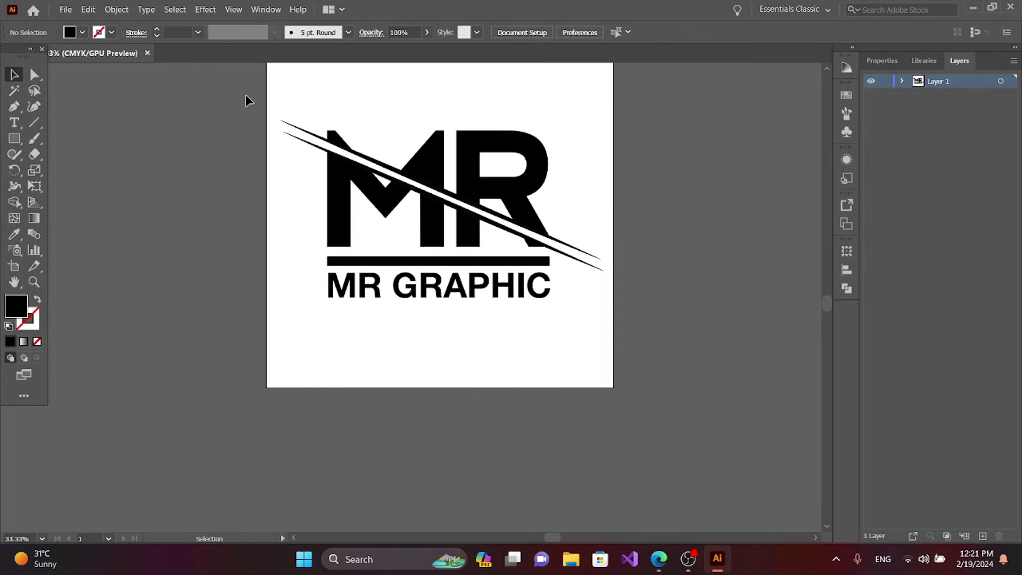
left_click_drag(245, 94, 621, 245)
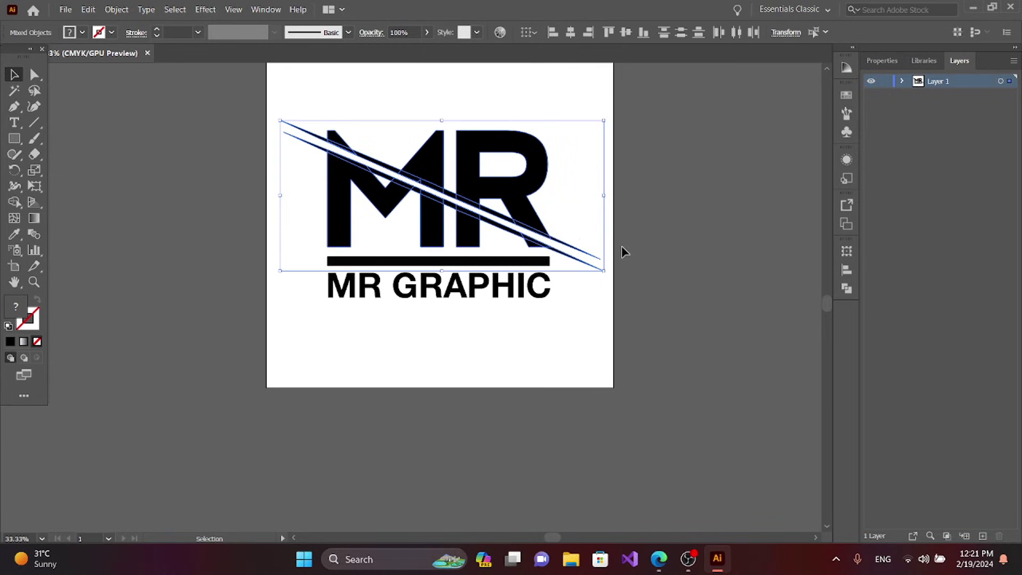
left_click(846, 288)
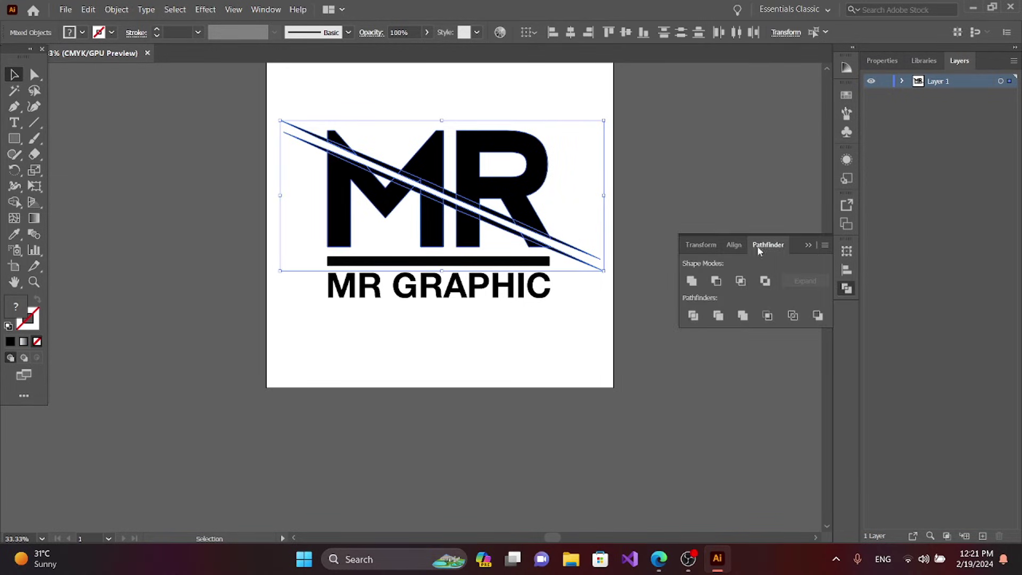
left_click(696, 286)
left_click(808, 244)
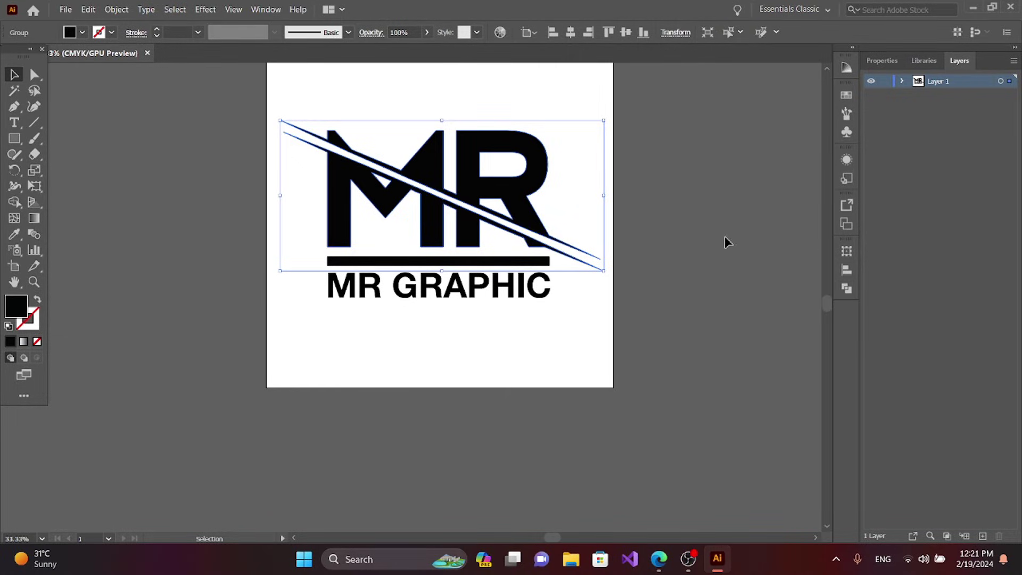
Check the merged result by selecting the combined MR logo group, leaving it selected.
left_click(724, 235)
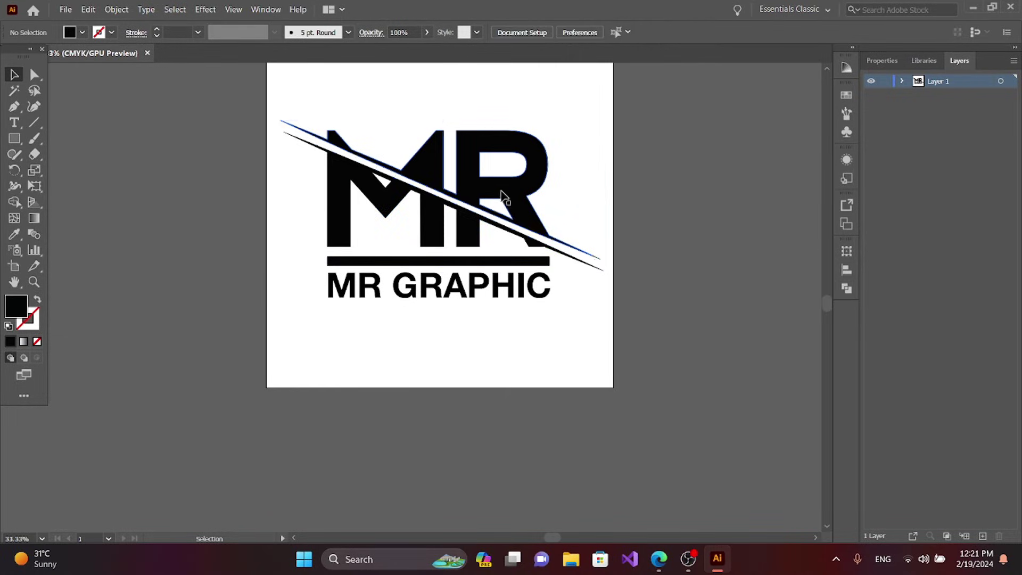
left_click(406, 195)
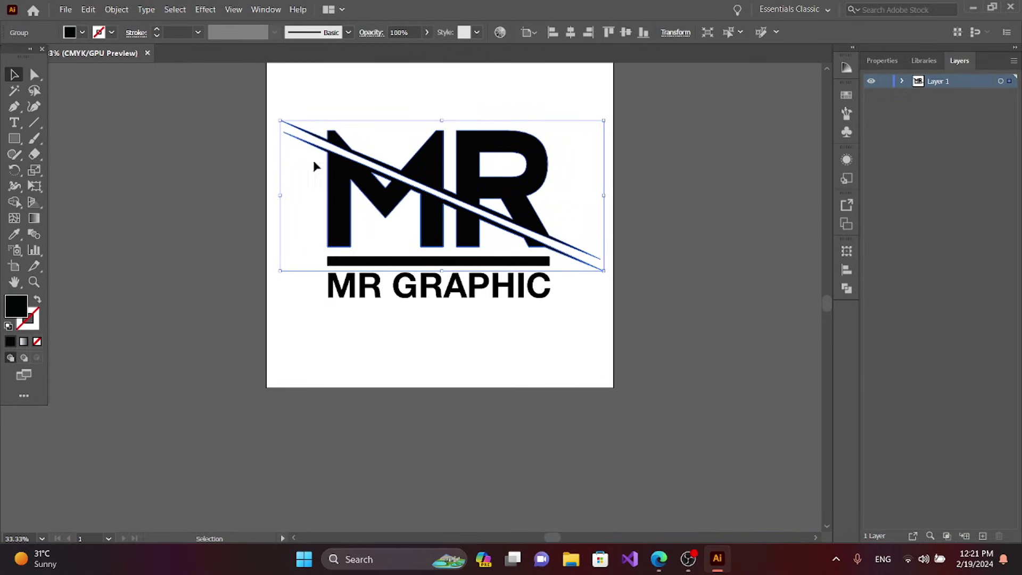
left_click(244, 146)
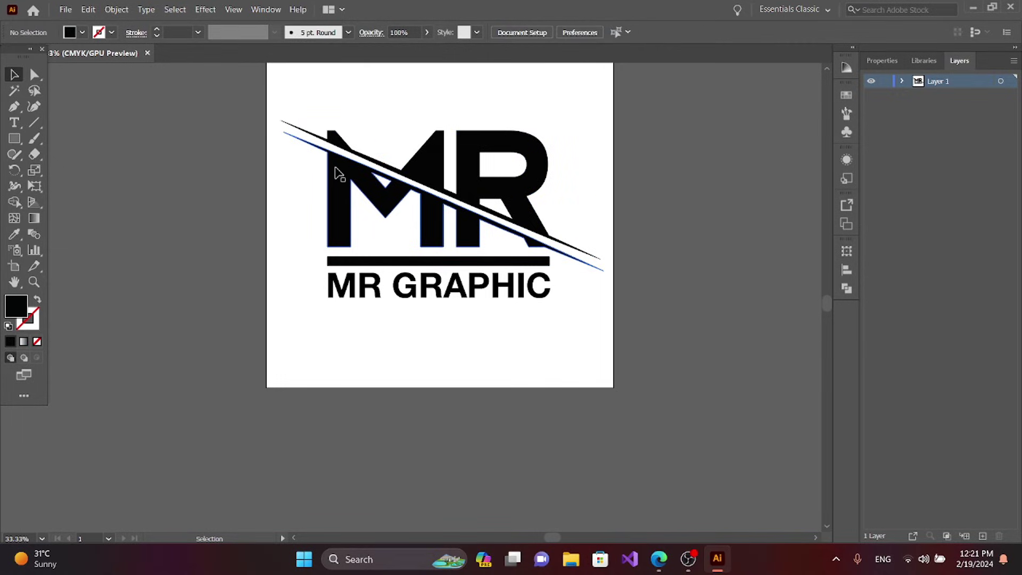
left_click(335, 169)
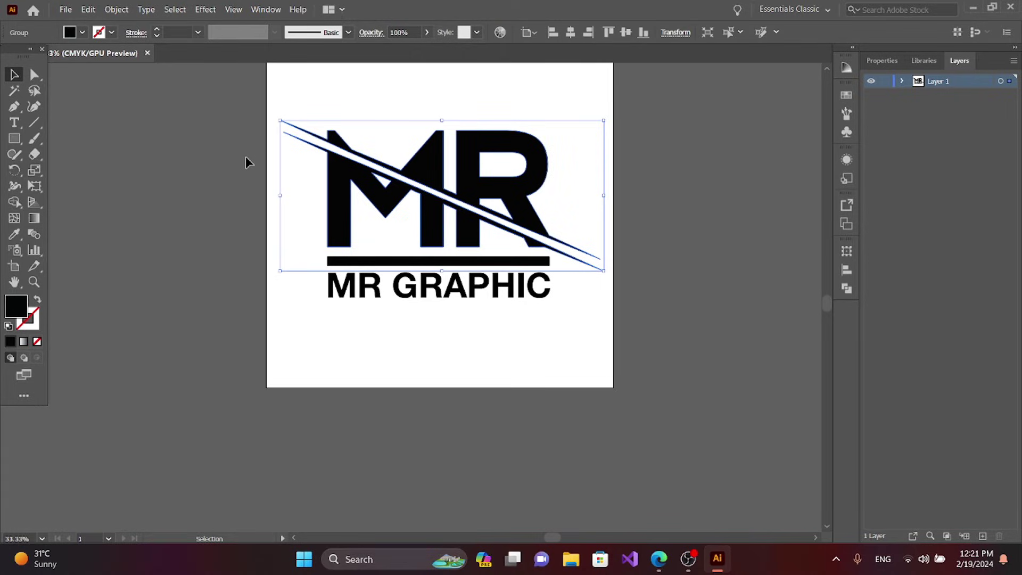
left_click(272, 194)
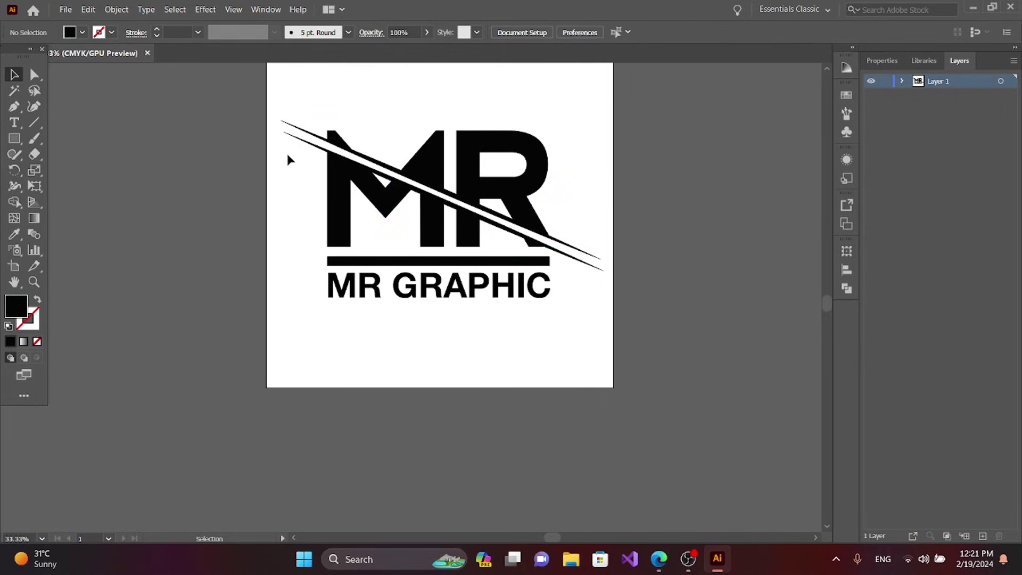
left_click(417, 168)
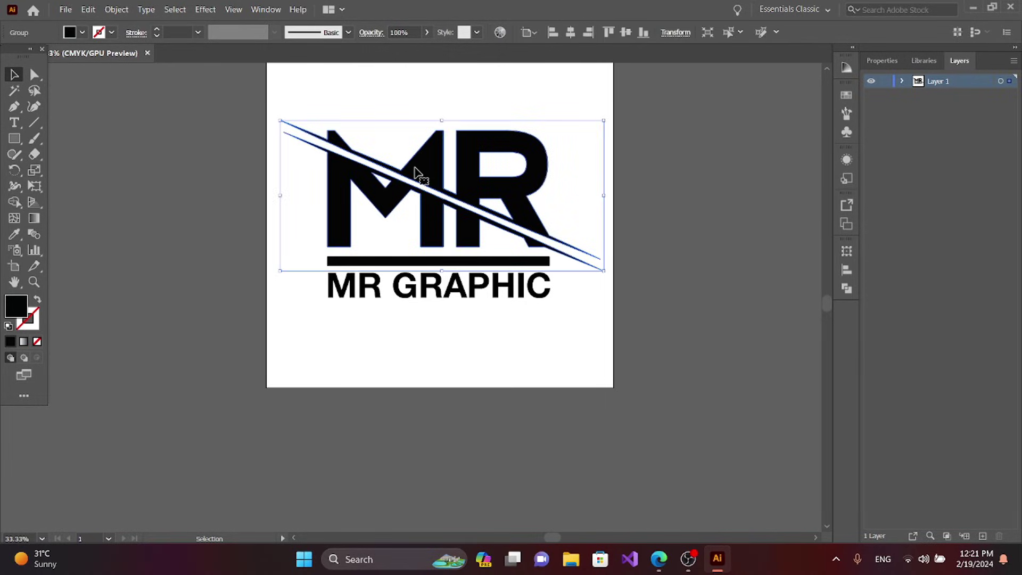
Ungroup the combined logo artwork with Object > Ungroup.
left_click(124, 11)
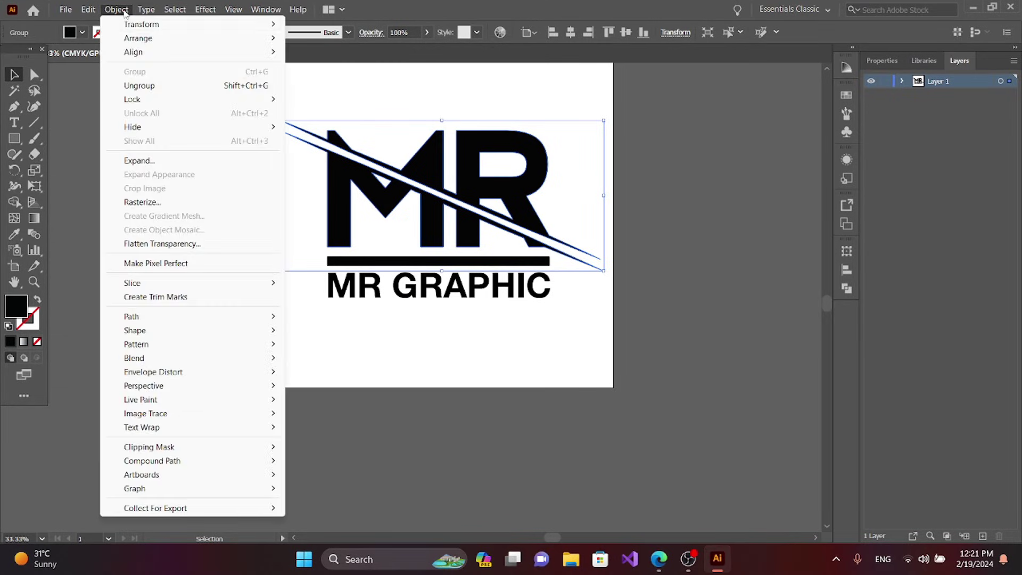
left_click(140, 86)
left_click(425, 176)
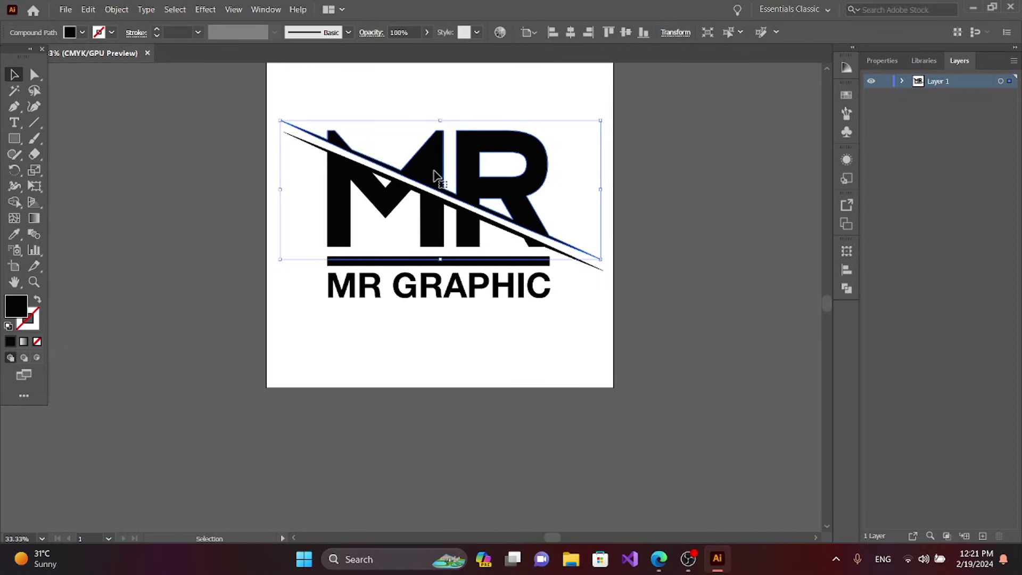
Undo the accidental move of the slash shape and select the MR compound path.
left_click_drag(434, 178, 445, 146)
double_click(445, 147)
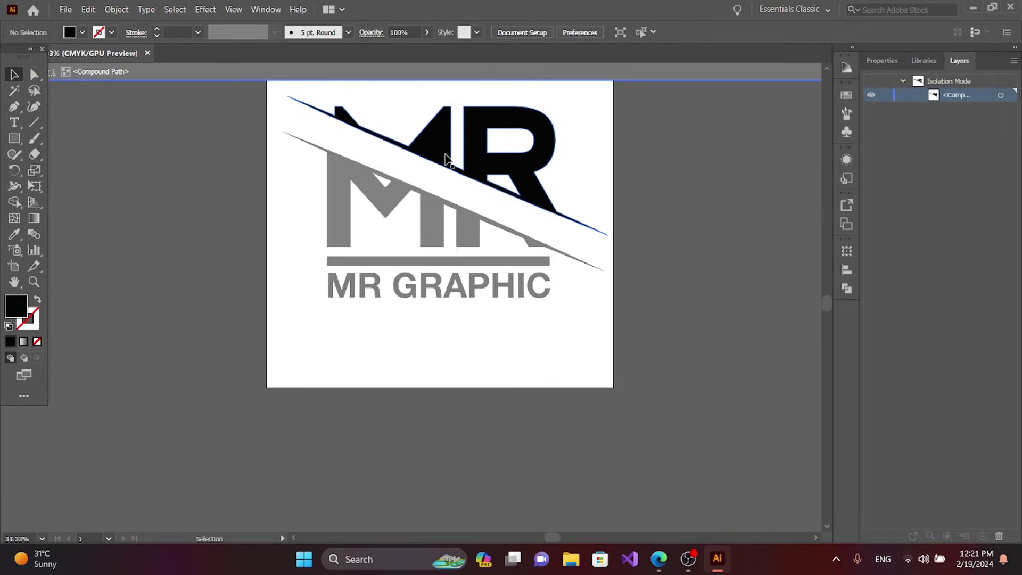
double_click(196, 86)
key("a")
key("ctrl+z")
key("v")
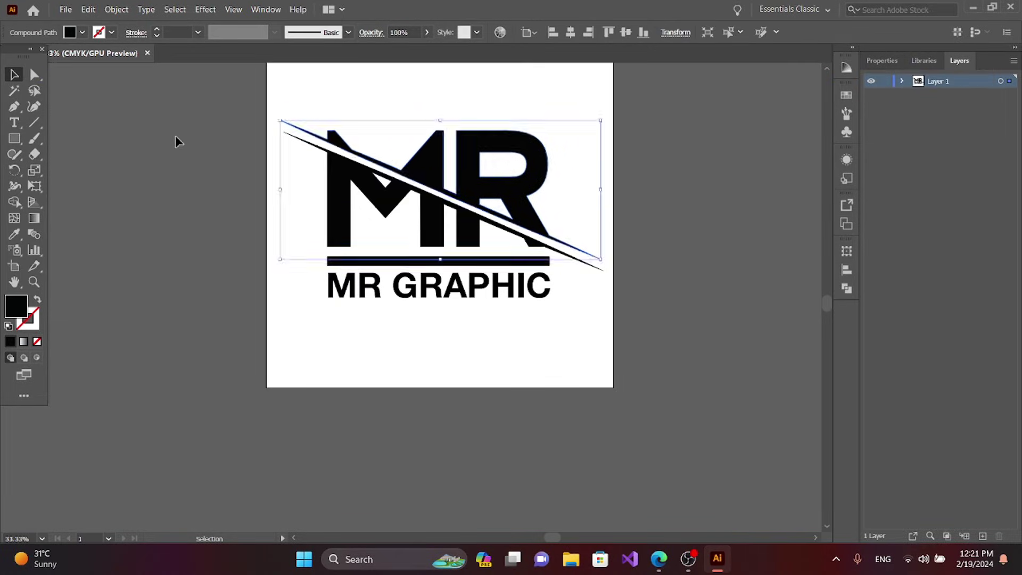
left_click(175, 135)
left_click(434, 169)
Try a gradient, then a dark olive solid fill on the MR compound shape.
double_click(16, 306)
left_click(598, 312)
key("period")
double_click(578, 427)
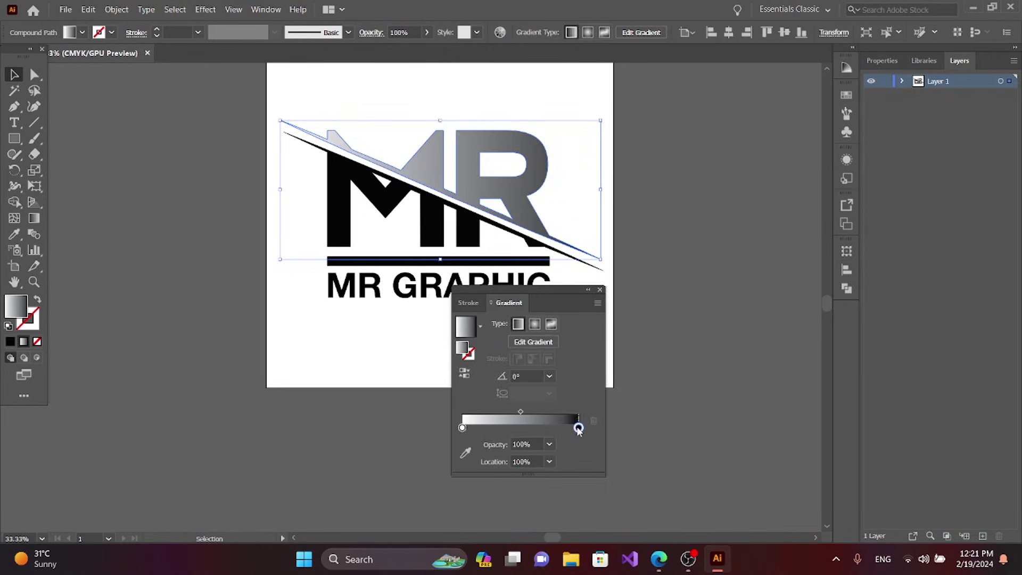
left_click(600, 289)
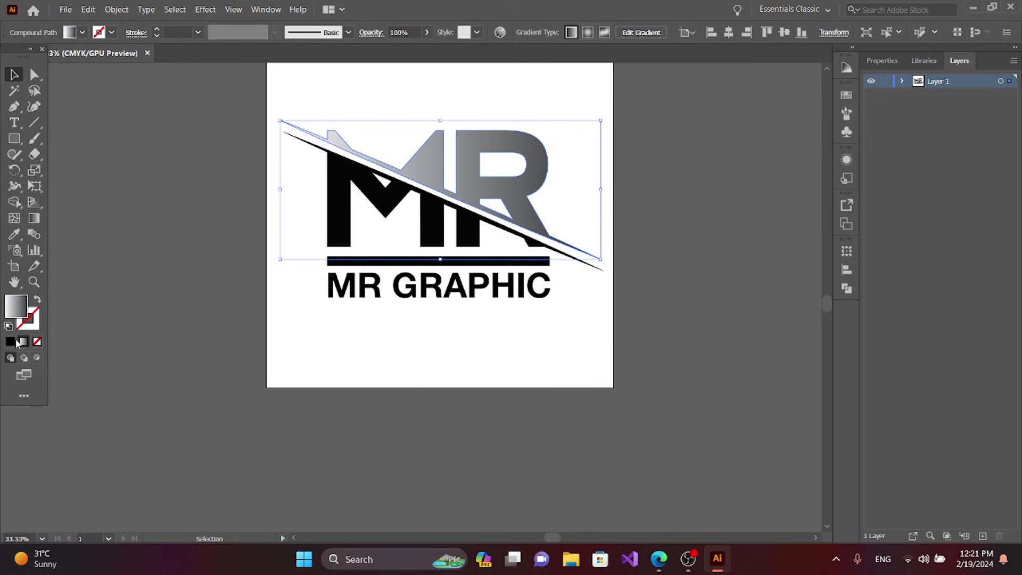
double_click(21, 303)
mouse_move(477, 432)
left_mouse_down()
mouse_move(477, 452)
mouse_move(476, 442)
left_mouse_up()
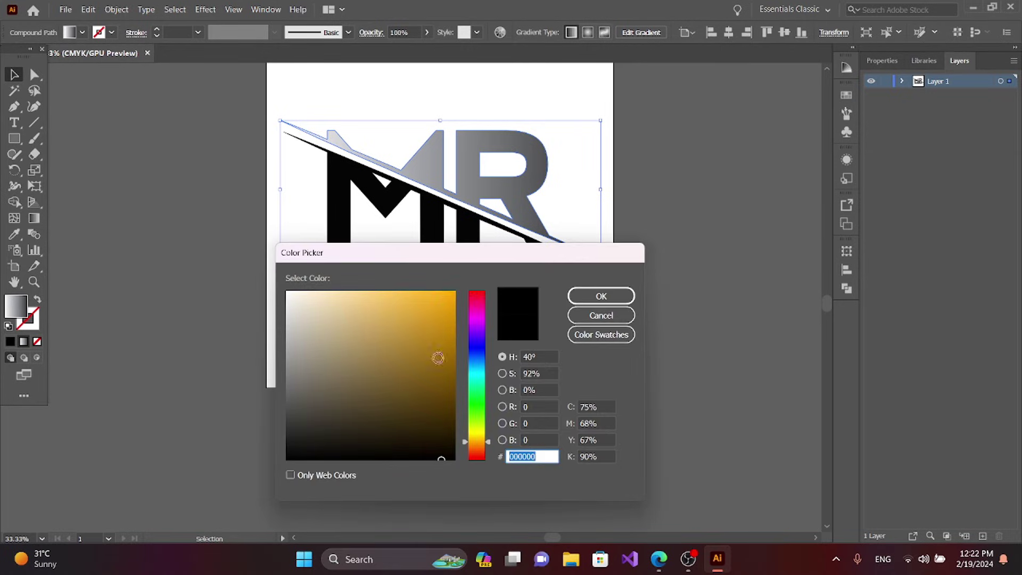
left_click(446, 293)
left_click(427, 377)
left_click(601, 296)
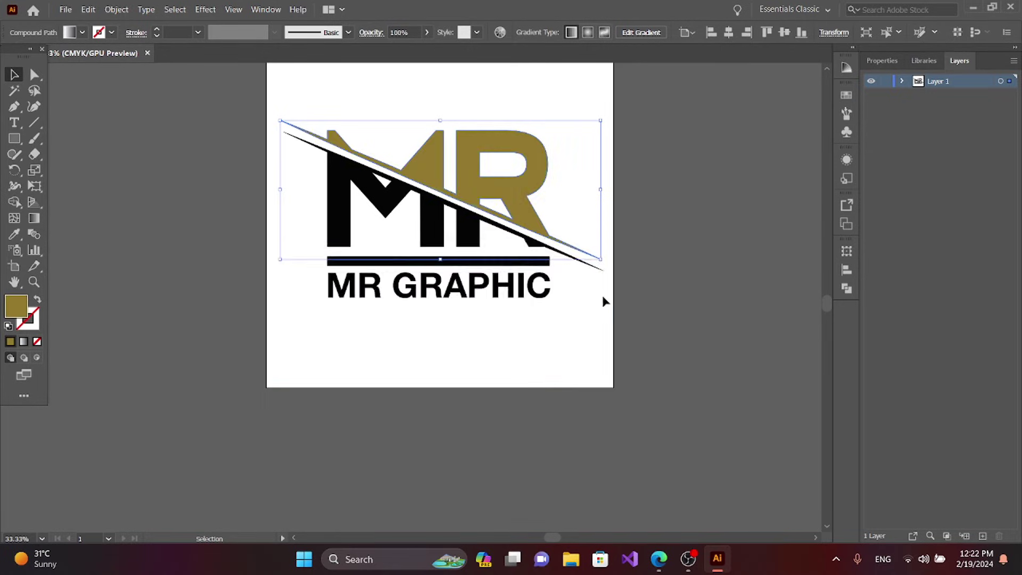
Reapply the gradient and set its right stop to a deep golden orange via CMYK sliders.
double_click(106, 282)
left_click(460, 153)
key("period")
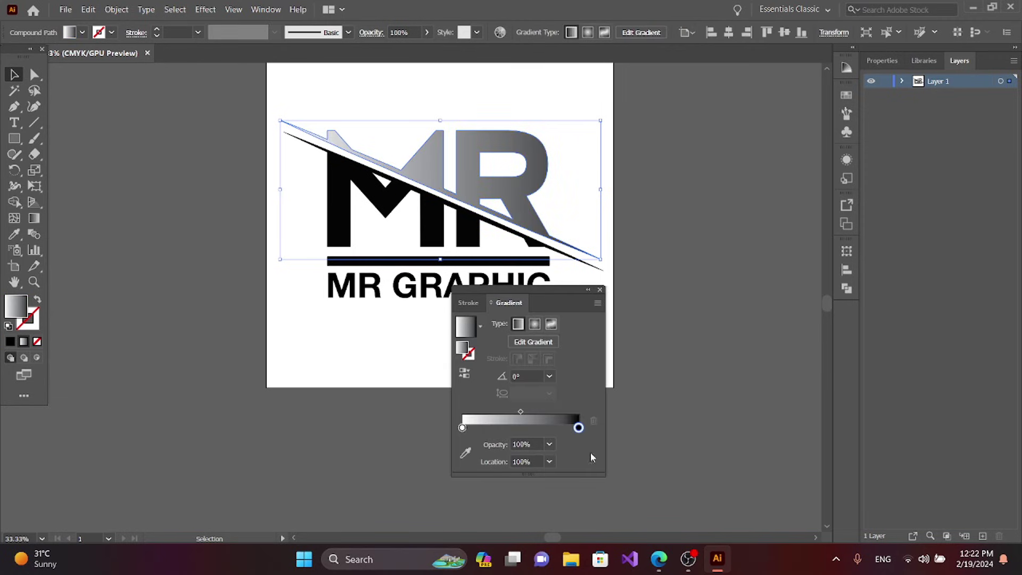
double_click(579, 427)
left_click(529, 280)
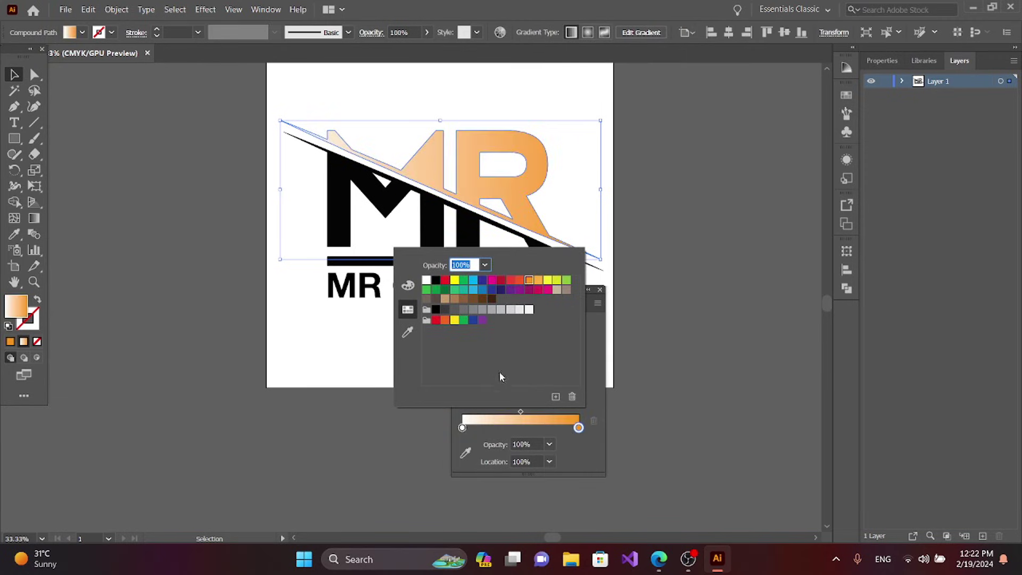
left_click(578, 428)
double_click(578, 428)
left_click(408, 285)
mouse_move(502, 312)
left_mouse_down()
mouse_move(481, 309)
mouse_move(493, 308)
left_mouse_up()
mouse_move(468, 340)
left_mouse_down()
mouse_move(504, 344)
mouse_move(476, 343)
left_mouse_up()
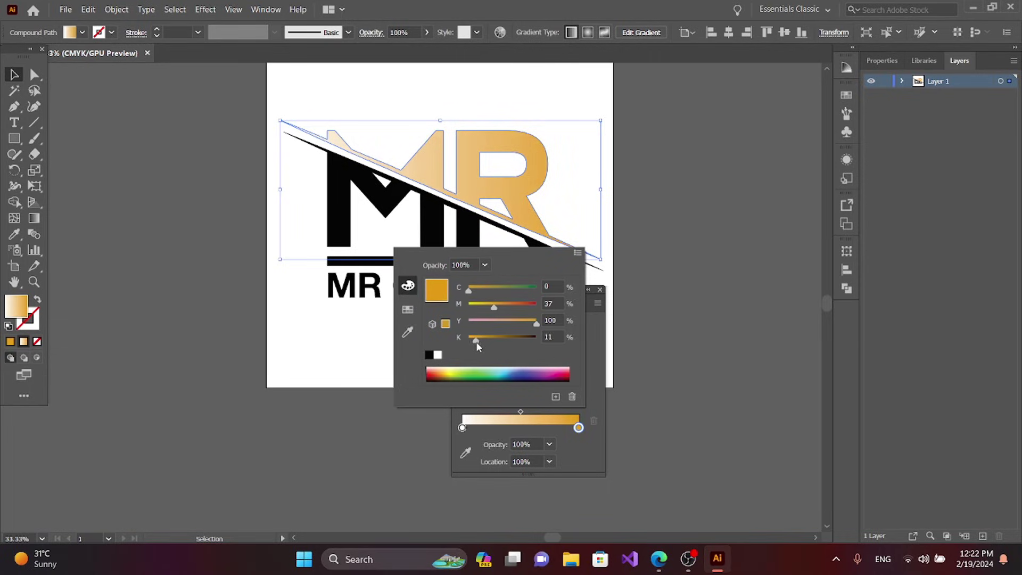
left_click(462, 427)
Set the gradient's left stop to bright yellow and darken it slightly.
double_click(462, 427)
left_click(563, 373)
left_click(408, 309)
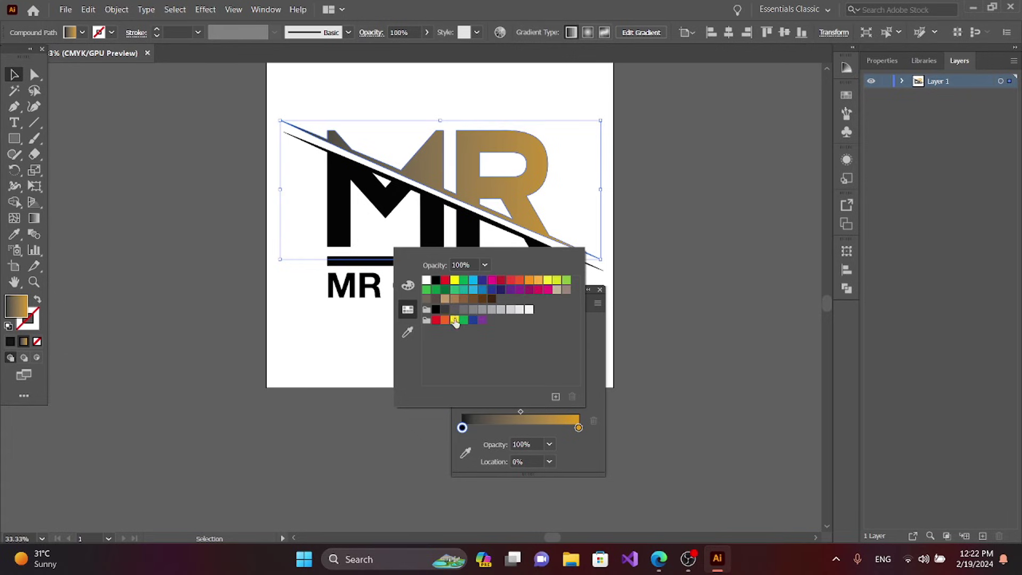
left_click(454, 320)
left_click(408, 284)
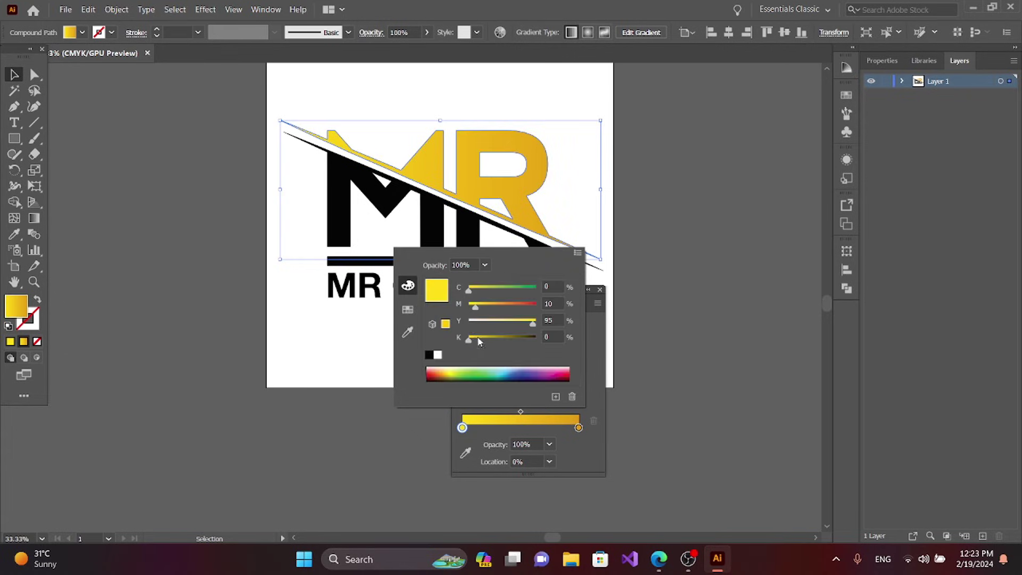
mouse_move(468, 340)
left_mouse_down()
mouse_move(510, 341)
mouse_move(468, 339)
left_mouse_up()
Expand the MR GRAPHIC text into shapes with Object > Expand.
left_click(632, 413)
left_click(437, 287)
left_click(111, 13)
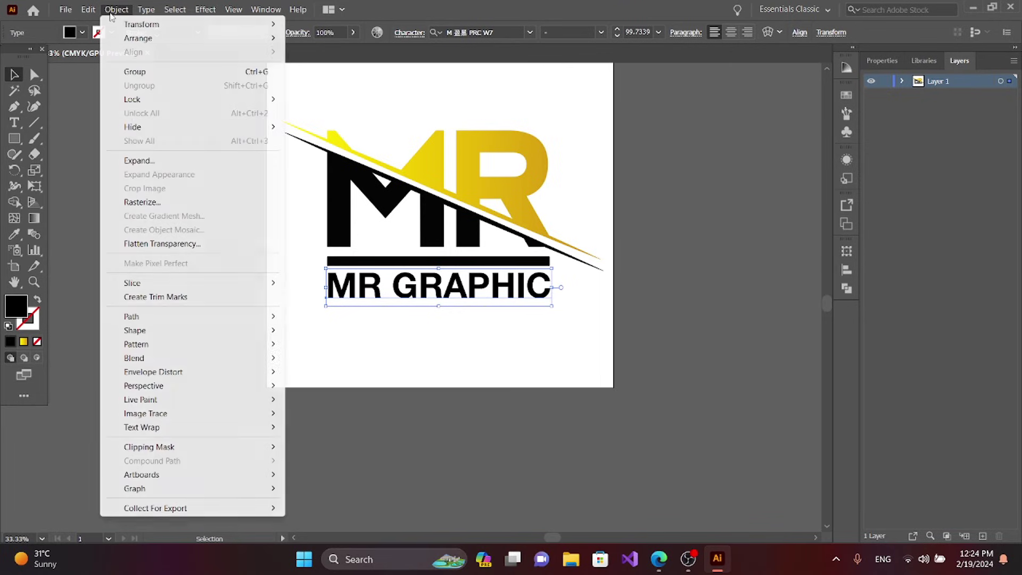
left_click(151, 163)
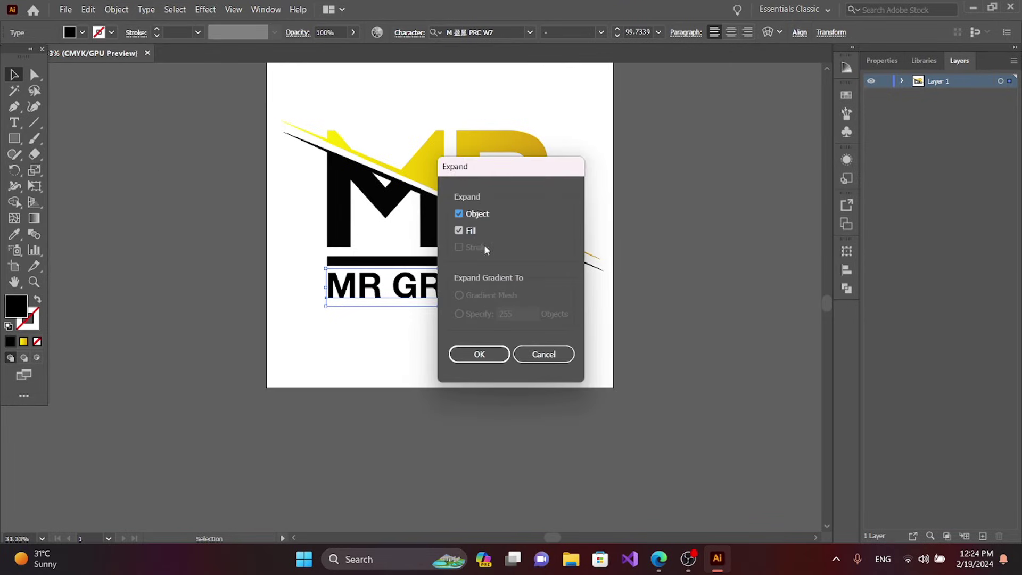
left_click(473, 354)
Copy the MR letters' gold gradient onto the bar and MR GRAPHIC with the Eyedropper.
left_click(318, 331)
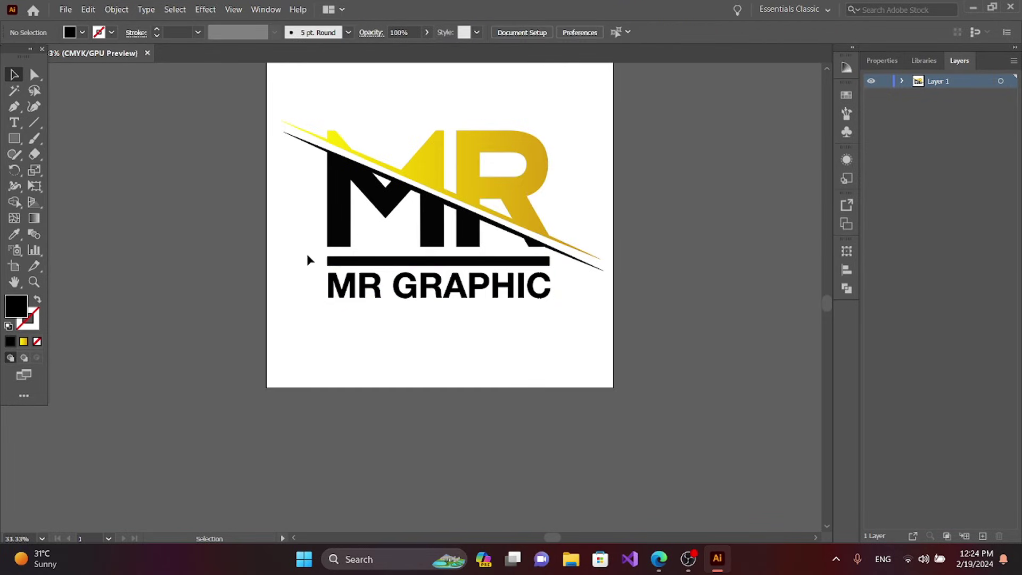
left_click_drag(307, 259, 557, 337)
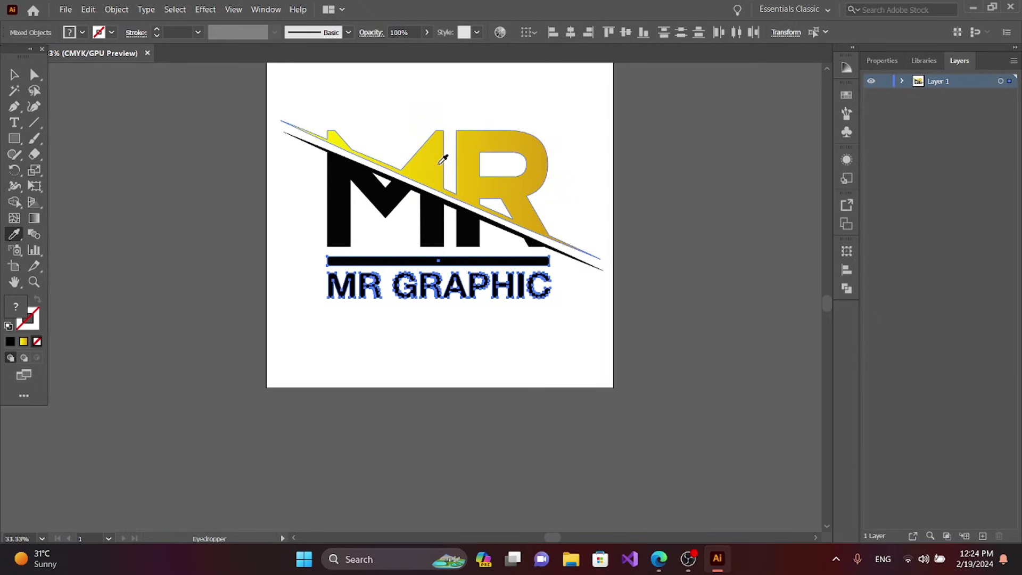
left_click(436, 163)
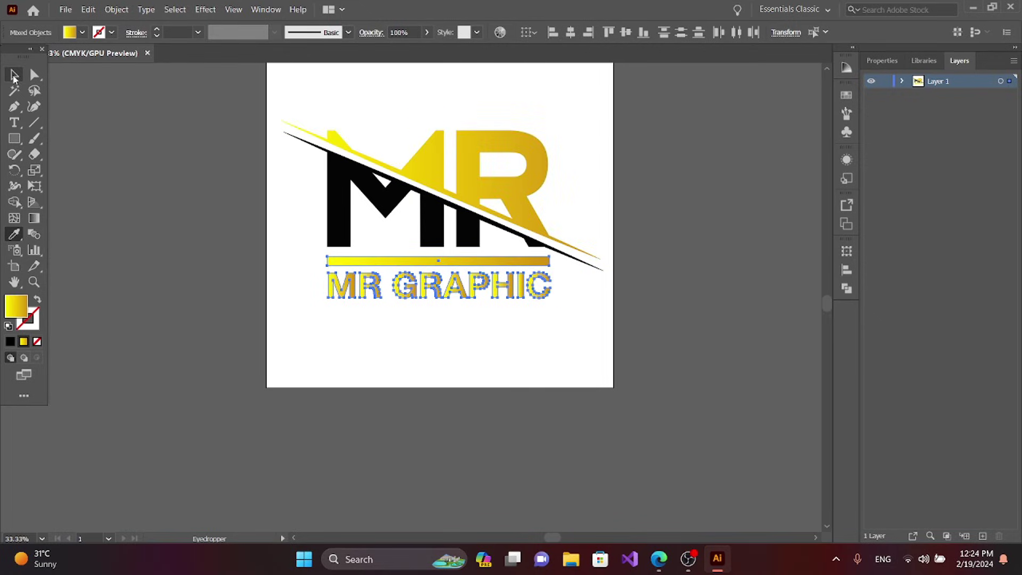
left_click(13, 76)
left_click(196, 198)
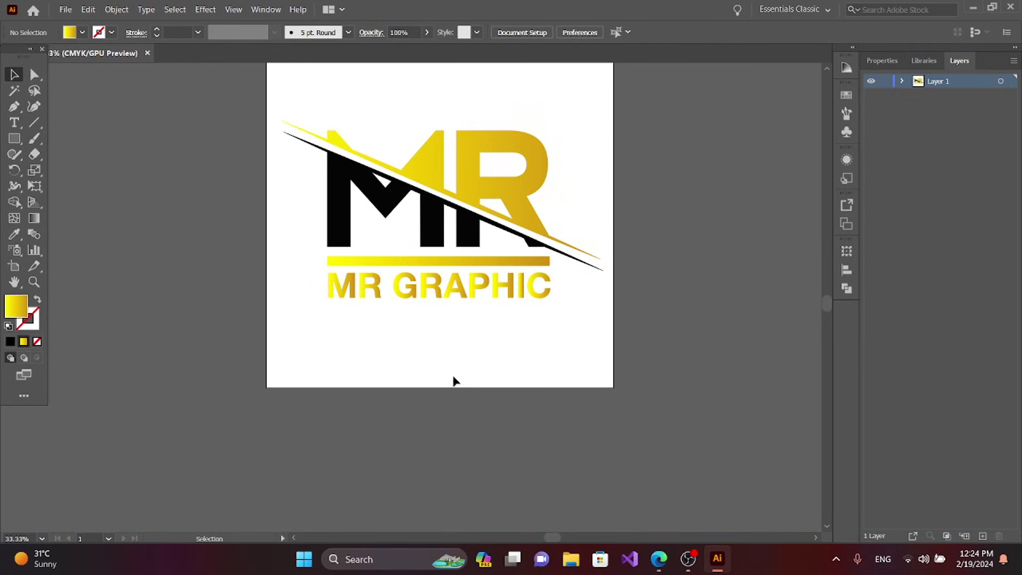
key("ctrl+minus")
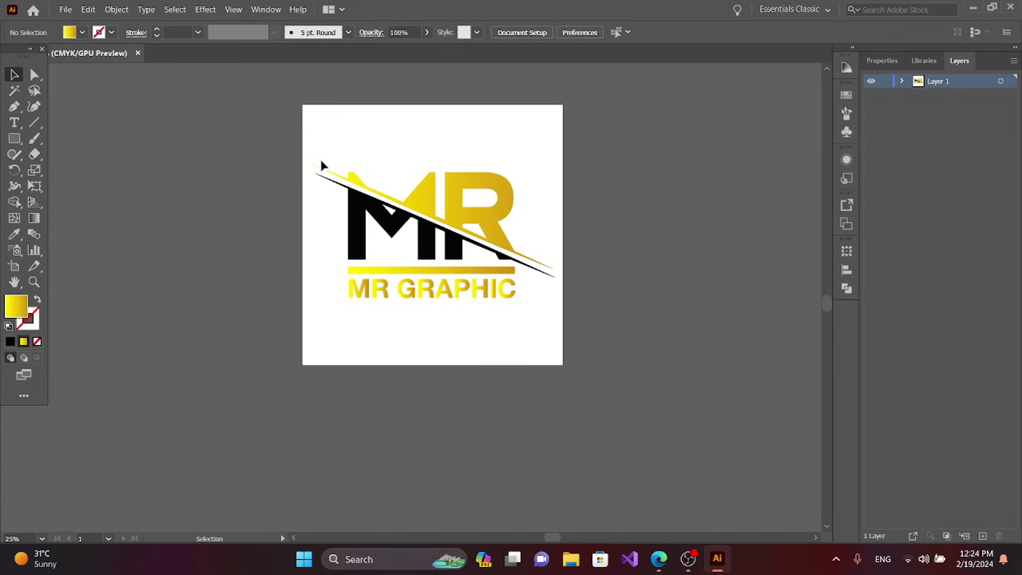
Export the artboard, renamed 9, as a 1x PNG to the Desktop via Export for Screens.
left_click(66, 9)
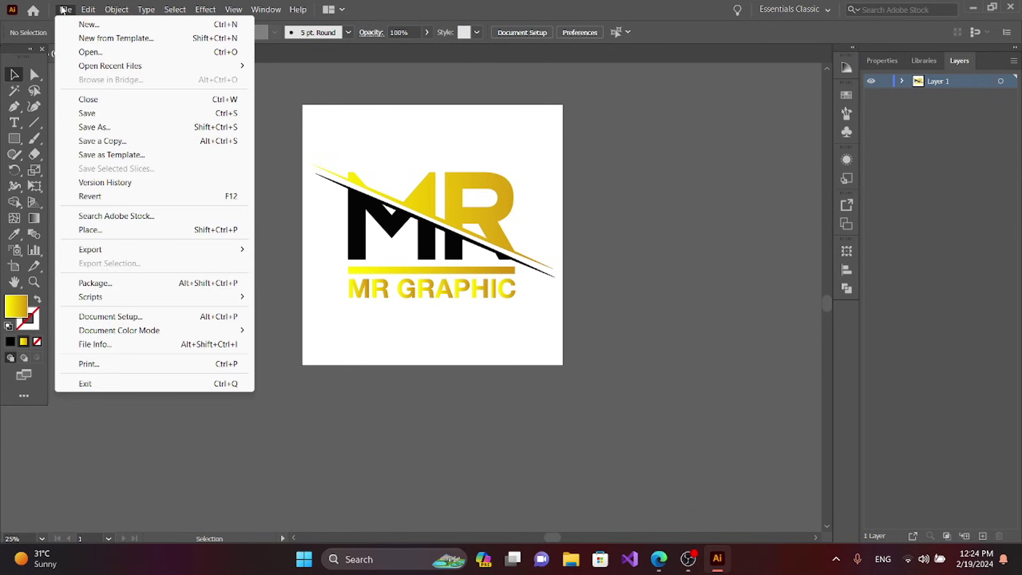
mouse_move(239, 250)
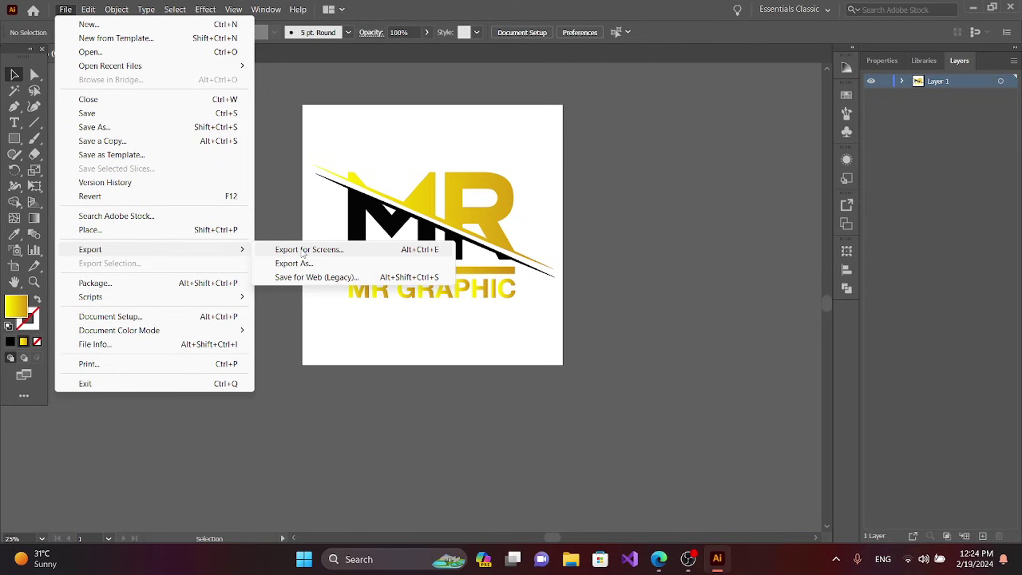
left_click(317, 250)
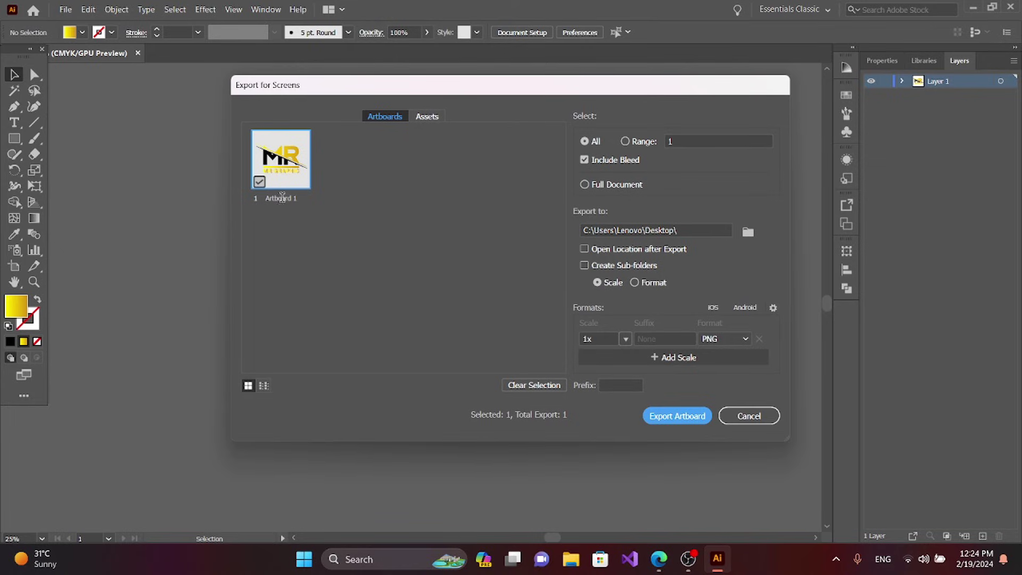
left_click(281, 197)
type("9")
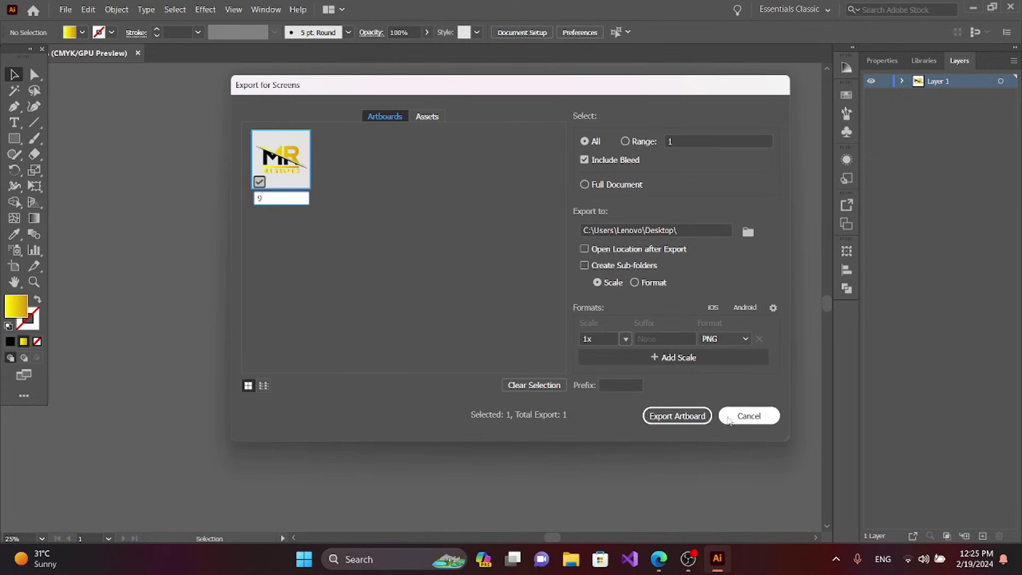
left_click(686, 417)
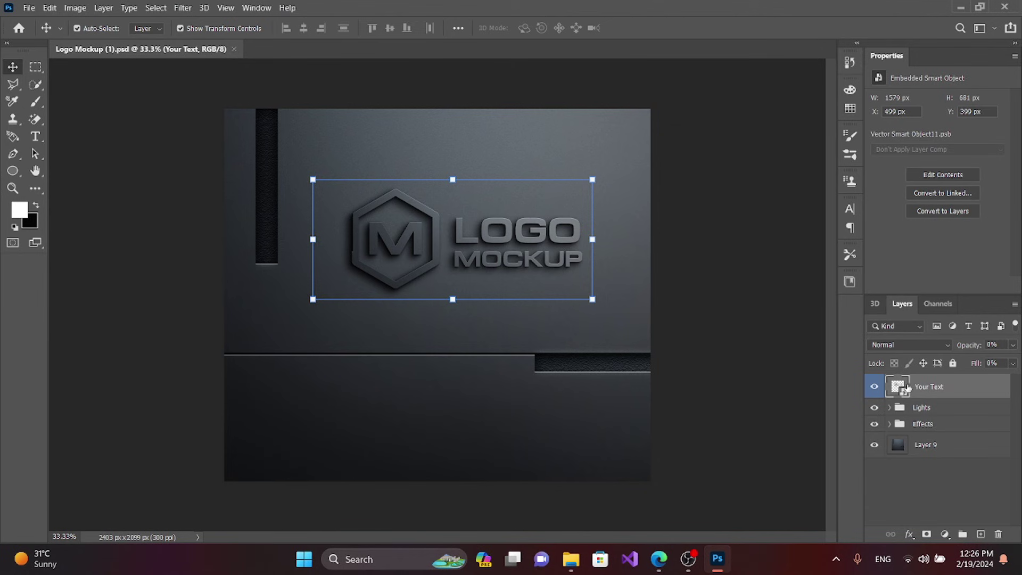
Open the Your Text smart object, hide placeholder Layer 2, and place the 9 PNG embedded.
double_click(897, 386)
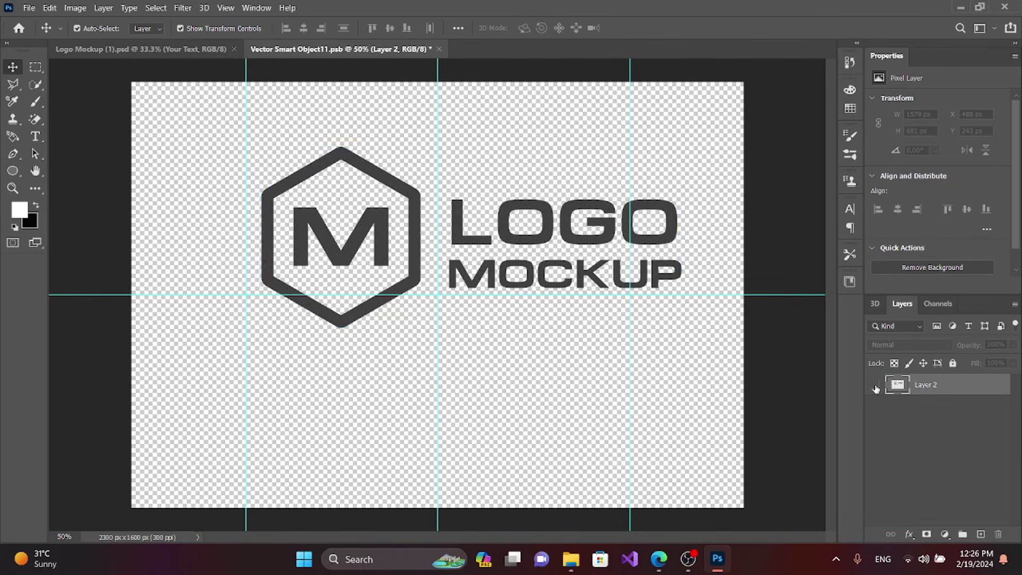
left_click(874, 385)
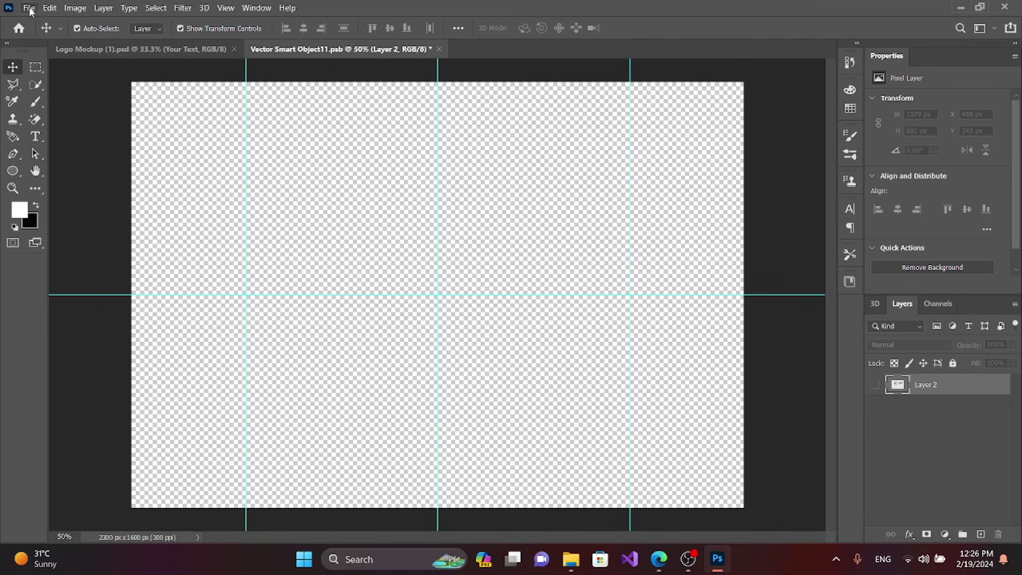
left_click(29, 6)
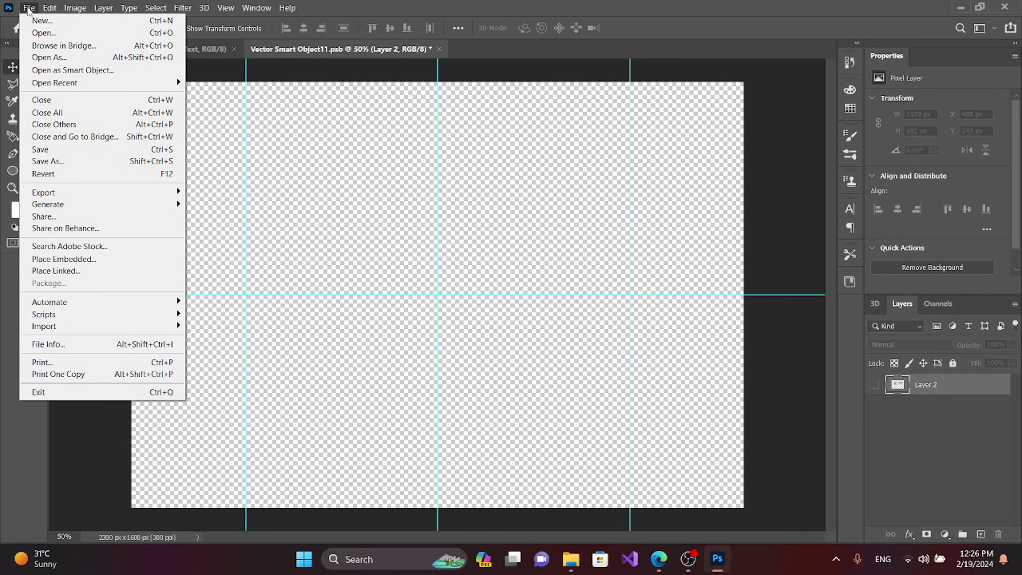
left_click(91, 259)
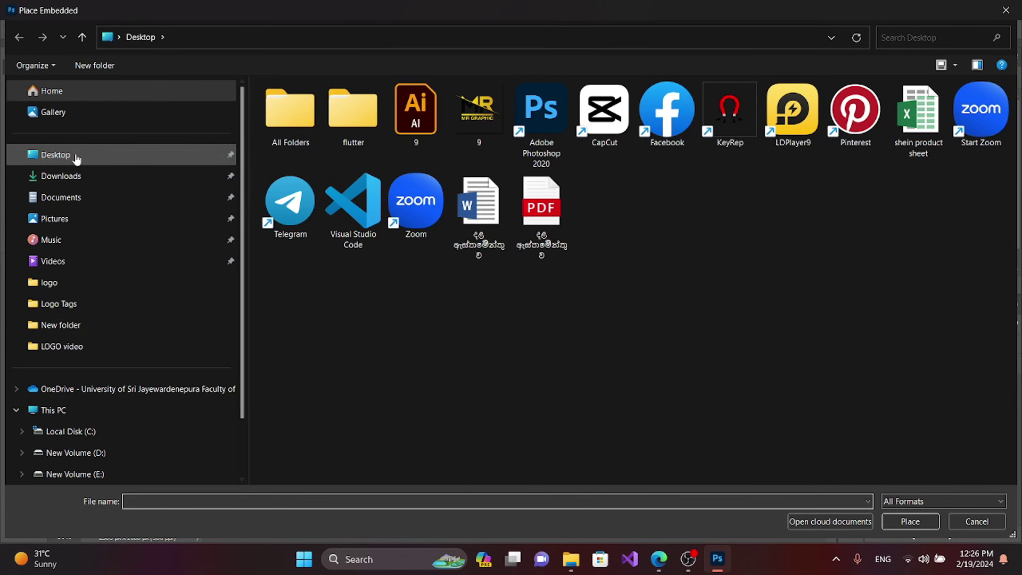
left_click(478, 112)
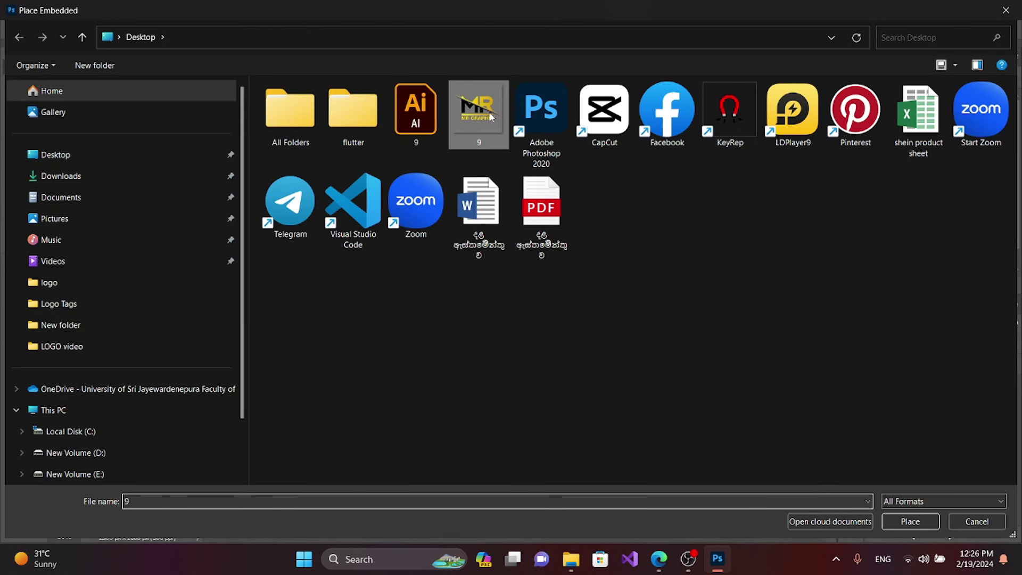
left_click(910, 521)
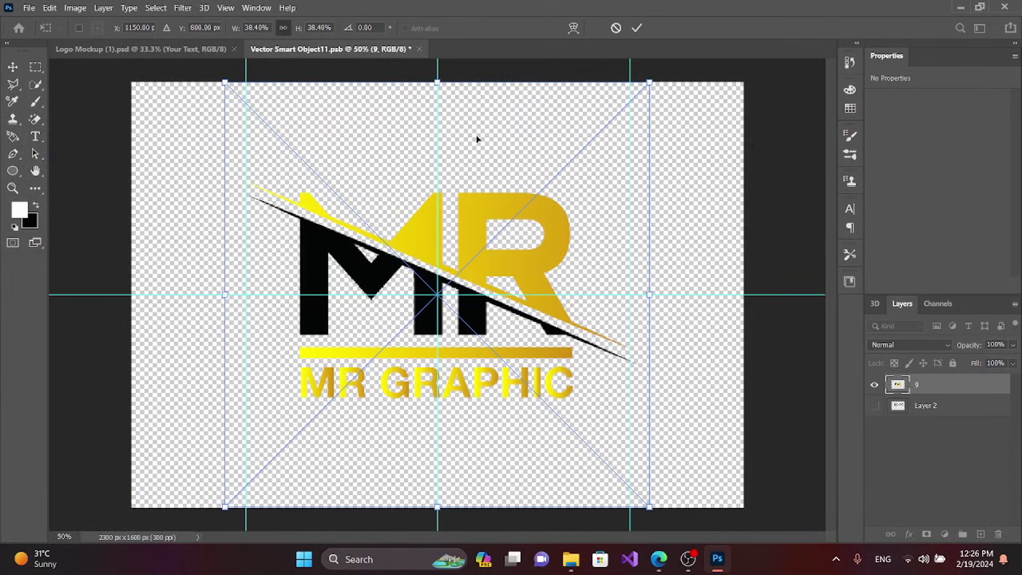
Commit the placed logo and close the smart object, saving the changes.
left_click(636, 29)
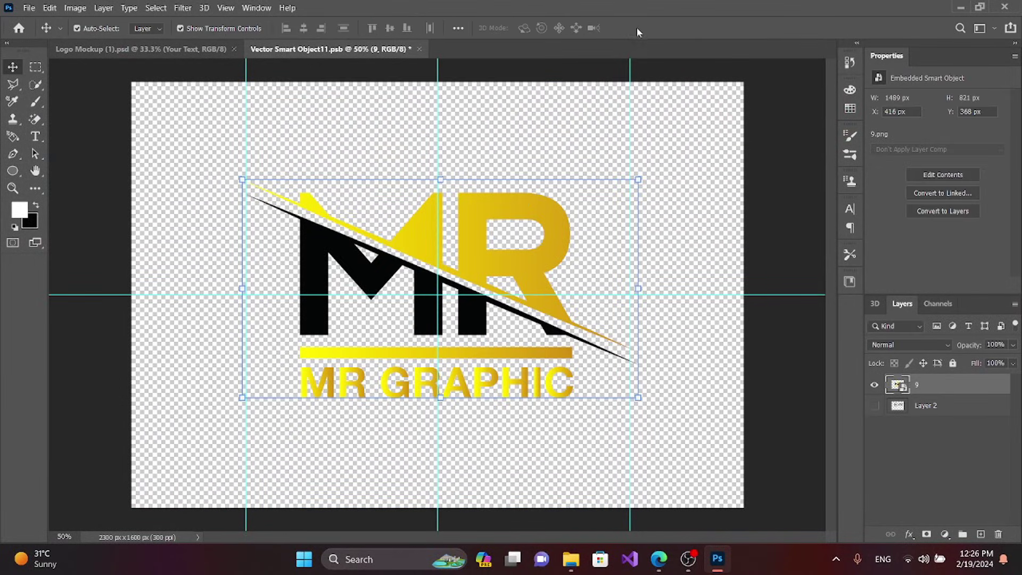
left_click(419, 49)
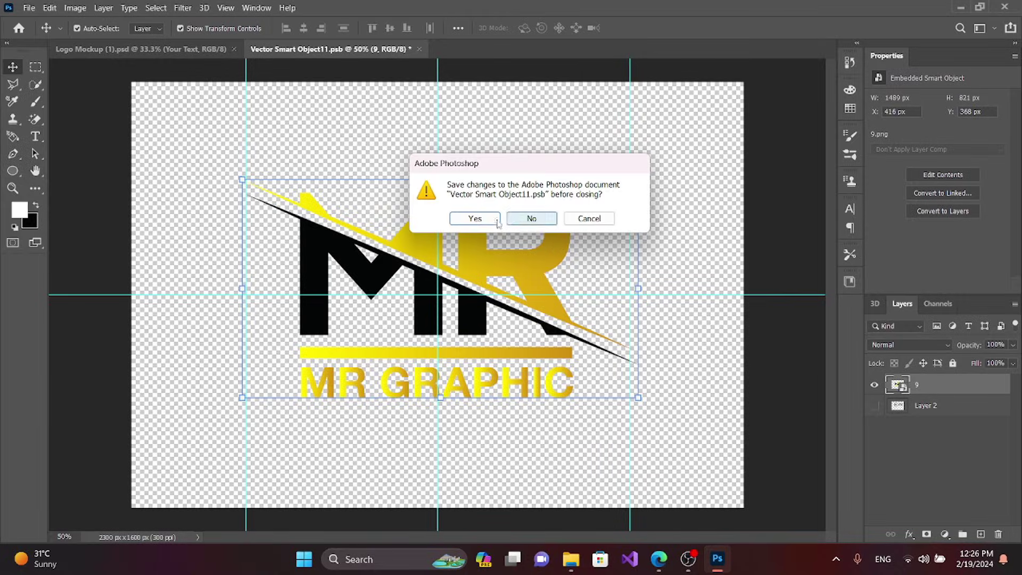
left_click(475, 219)
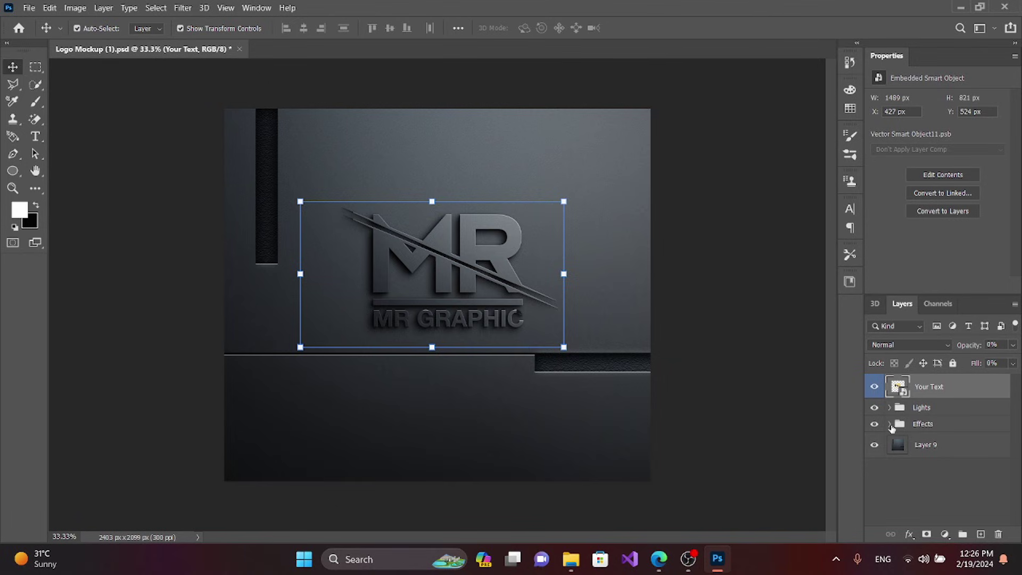
Hide Layer 10, the first Gradient Fill, Color Fill and Layer 9, keeping Gradient Fill 2 visible.
left_click(889, 424)
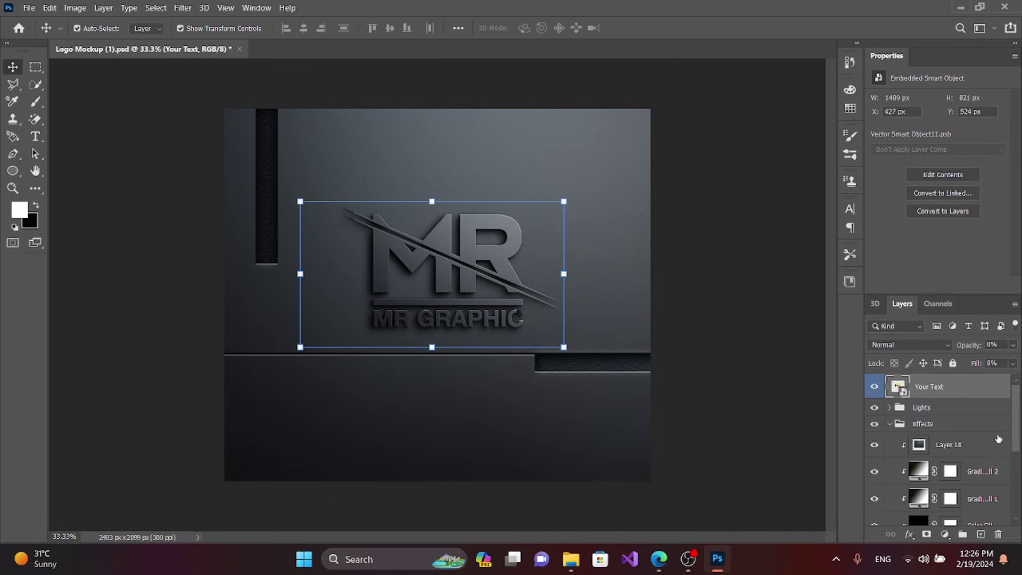
scroll(886, 409, "down", 1)
left_click(874, 408)
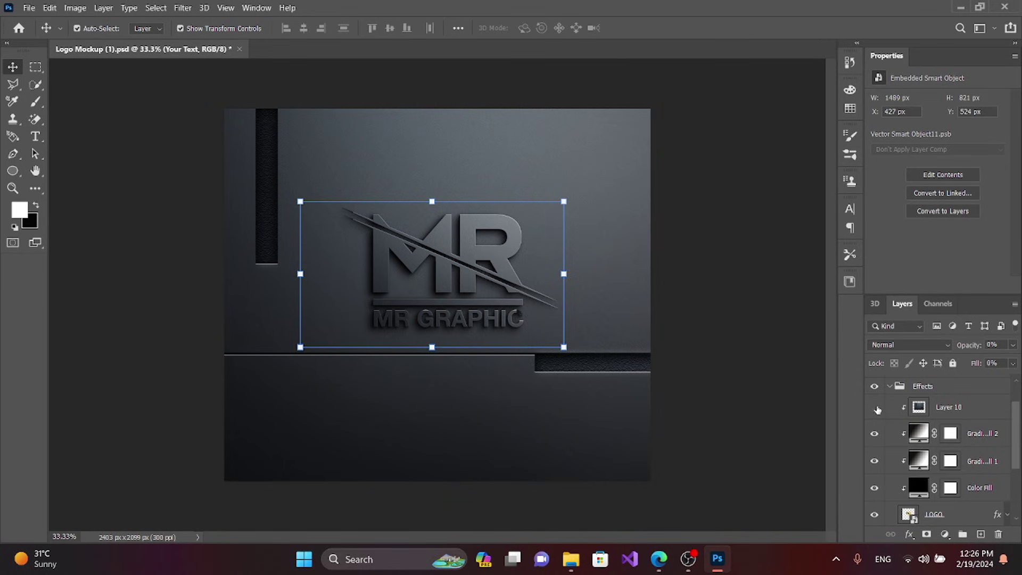
left_click(875, 461)
left_click(874, 488)
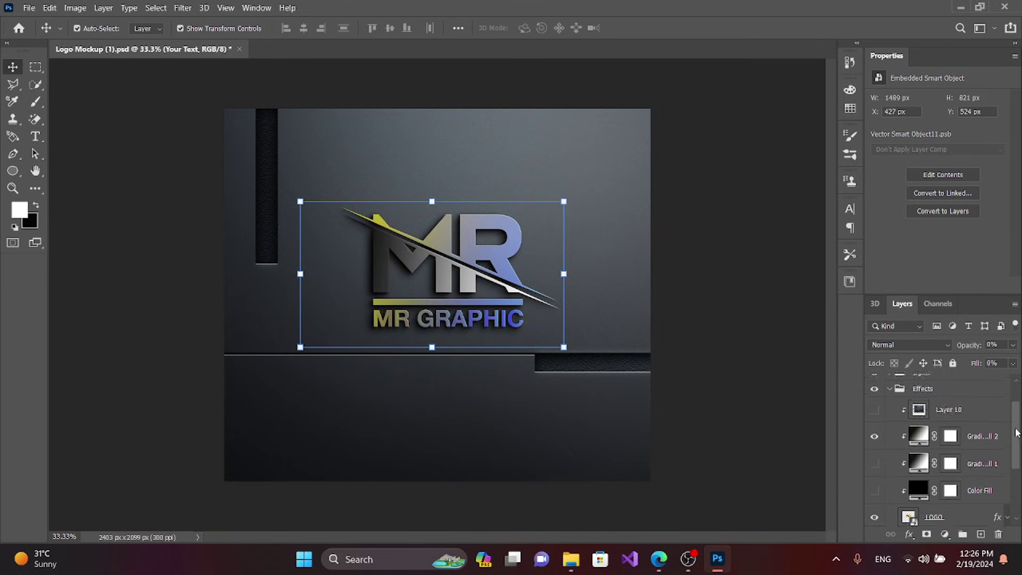
scroll(881, 489, "down", 1)
left_click(873, 402)
left_click(874, 403)
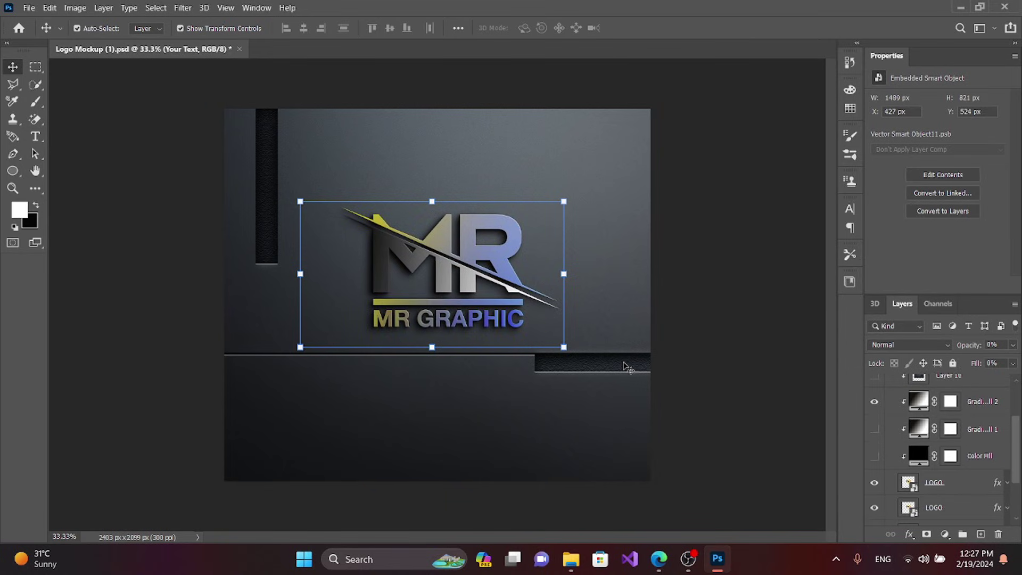
scroll(875, 511, "down", 1)
left_click(875, 516)
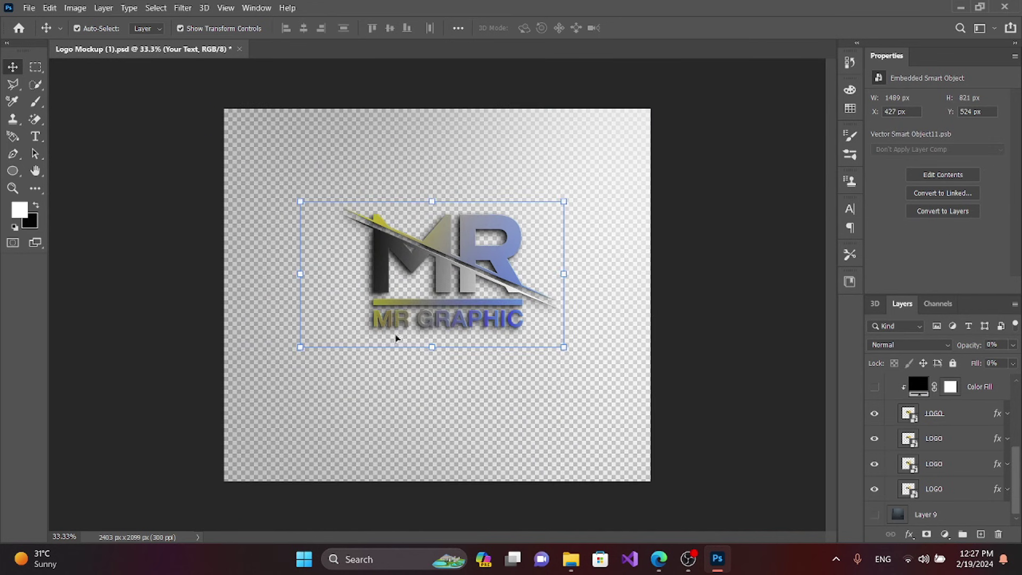
left_click(29, 8)
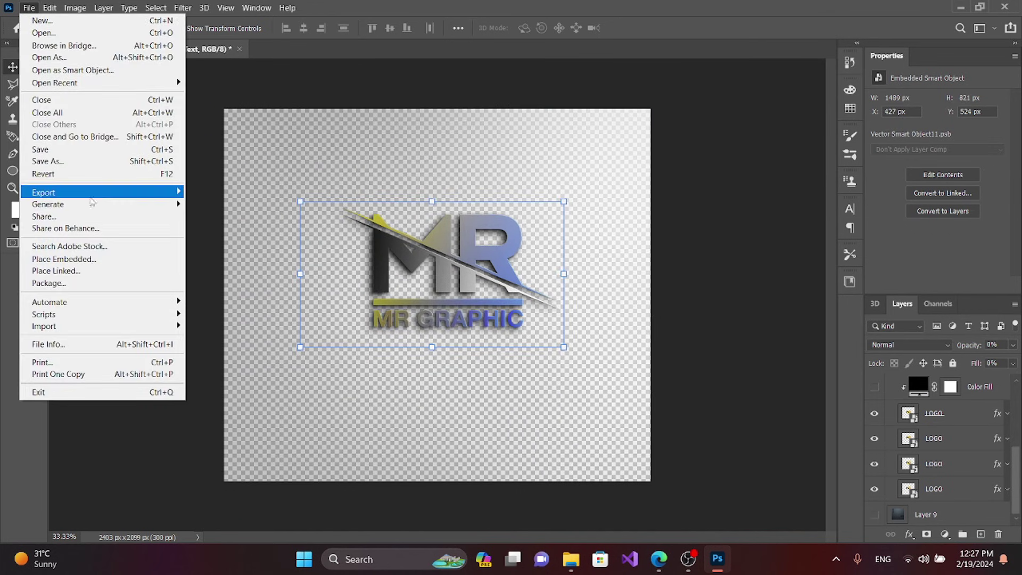
mouse_move(91, 196)
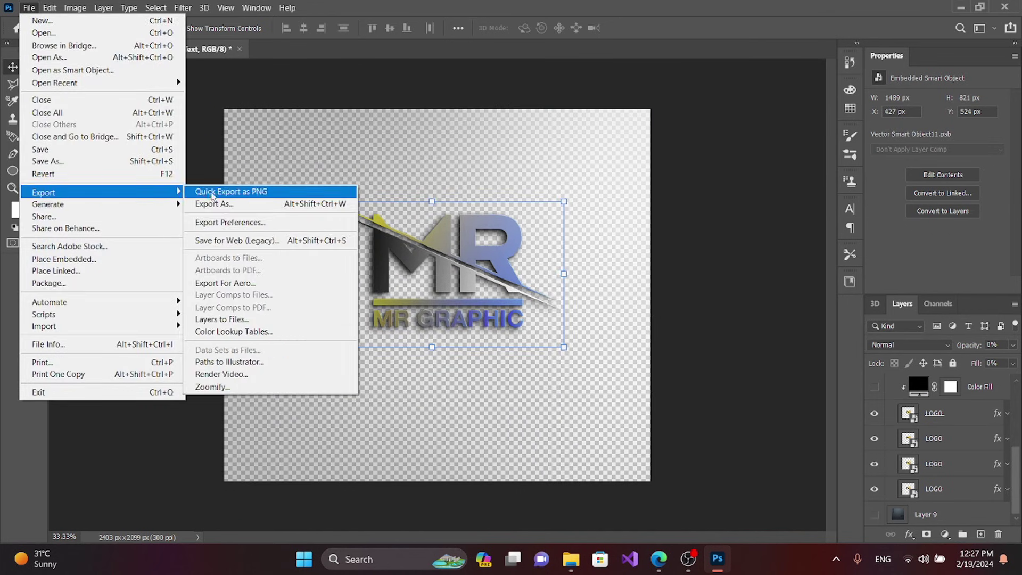